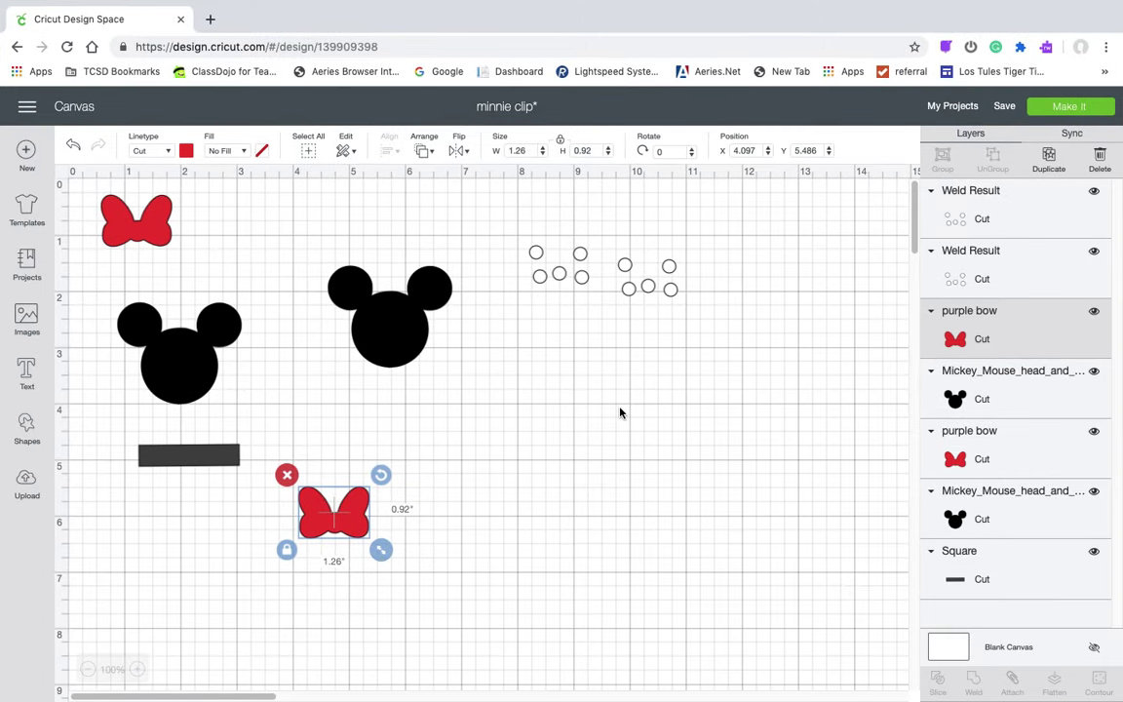
Shift both polka-dot Weld Results and the red bow right, nudge a Mickey head up, and move the rectangle.
left_click_drag(651, 281, 789, 263)
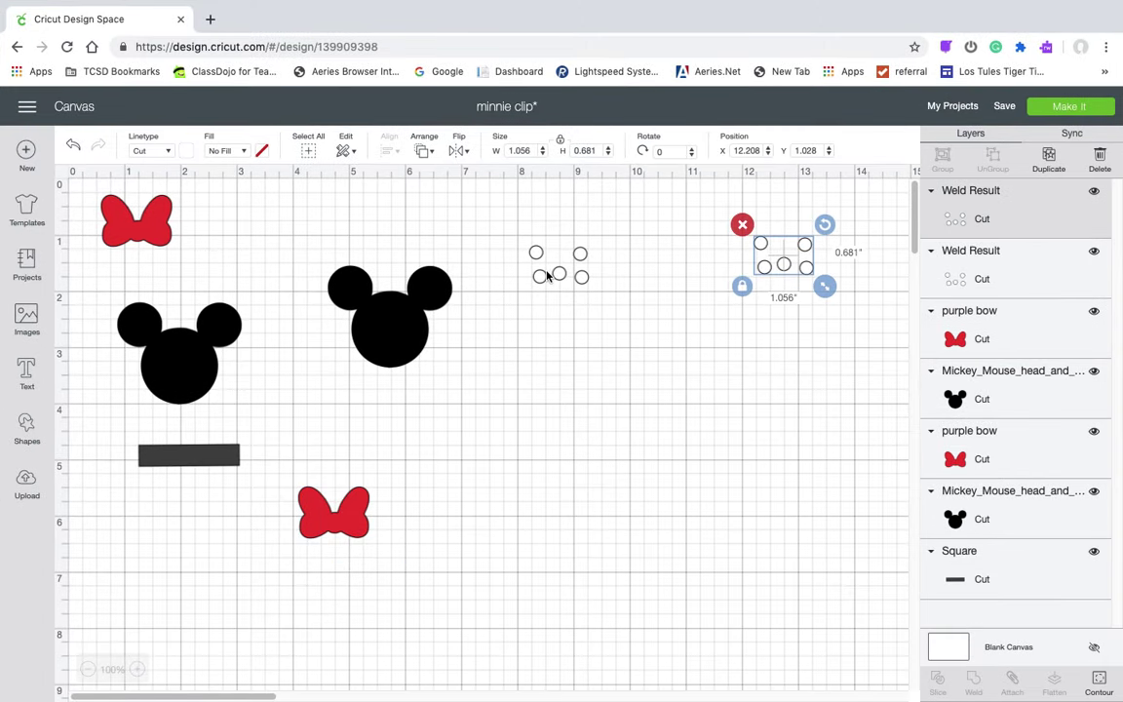
left_click_drag(552, 271, 674, 254)
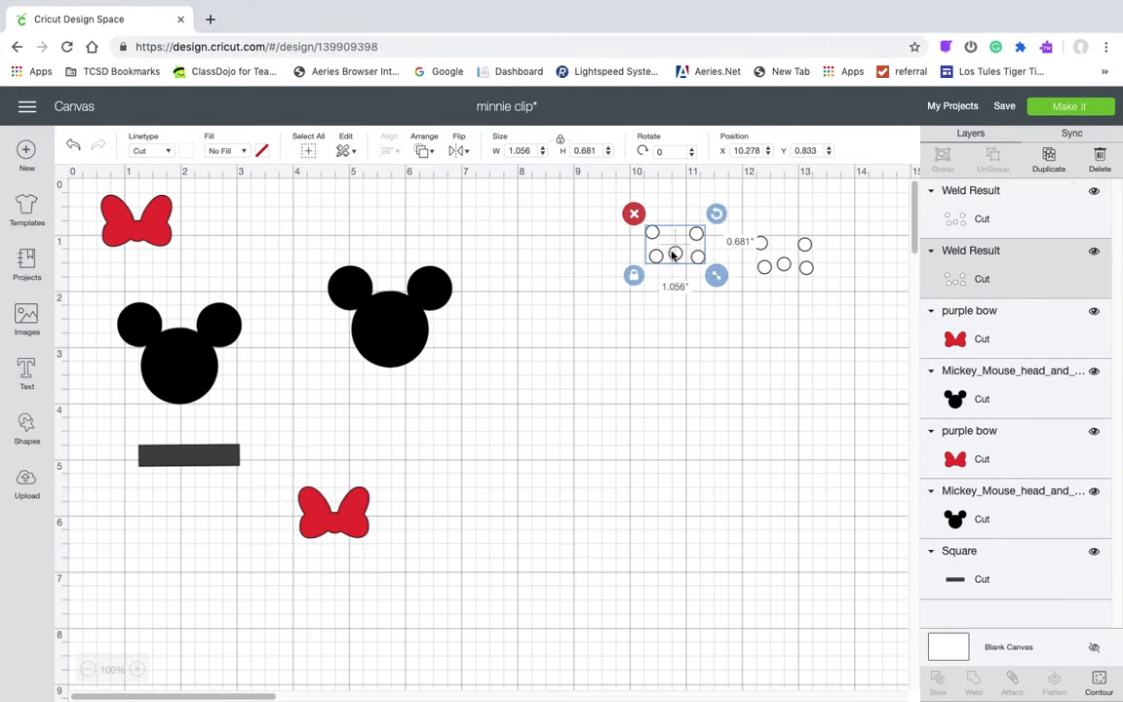
left_click_drag(334, 512, 789, 433)
left_click_drag(390, 314, 400, 275)
left_click_drag(207, 461, 322, 491)
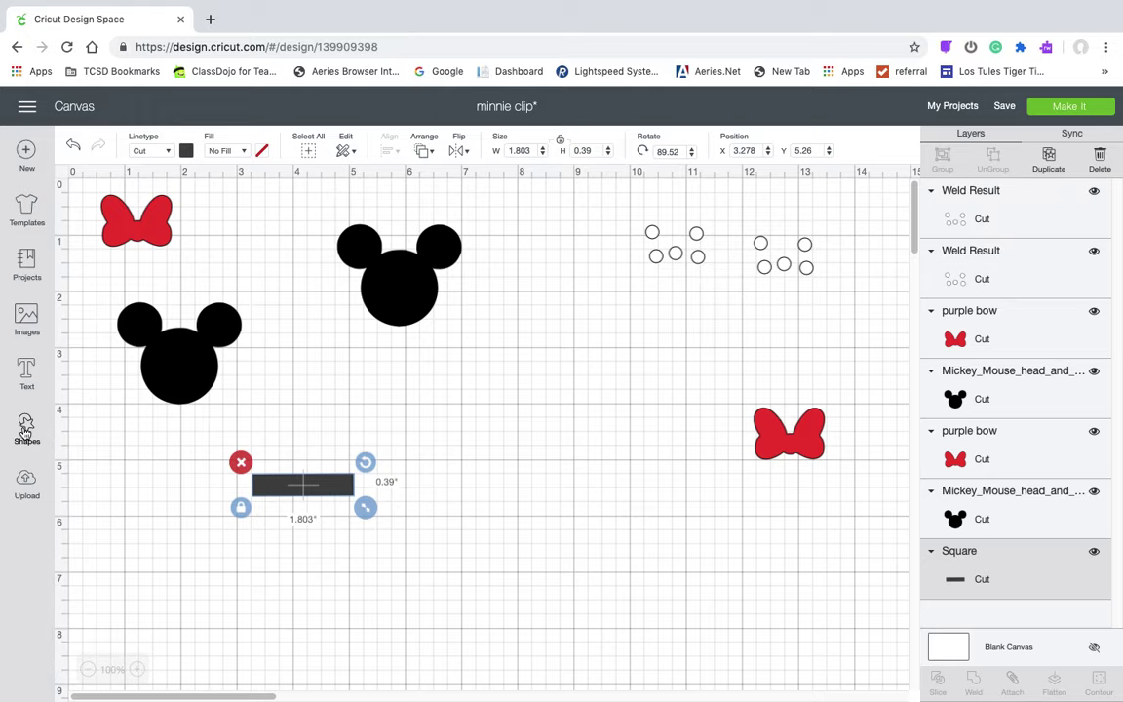
Toggle the rectangle's proportion lock, move the rectangle to the left edge and line the Mickey heads up side by side.
left_click(240, 508)
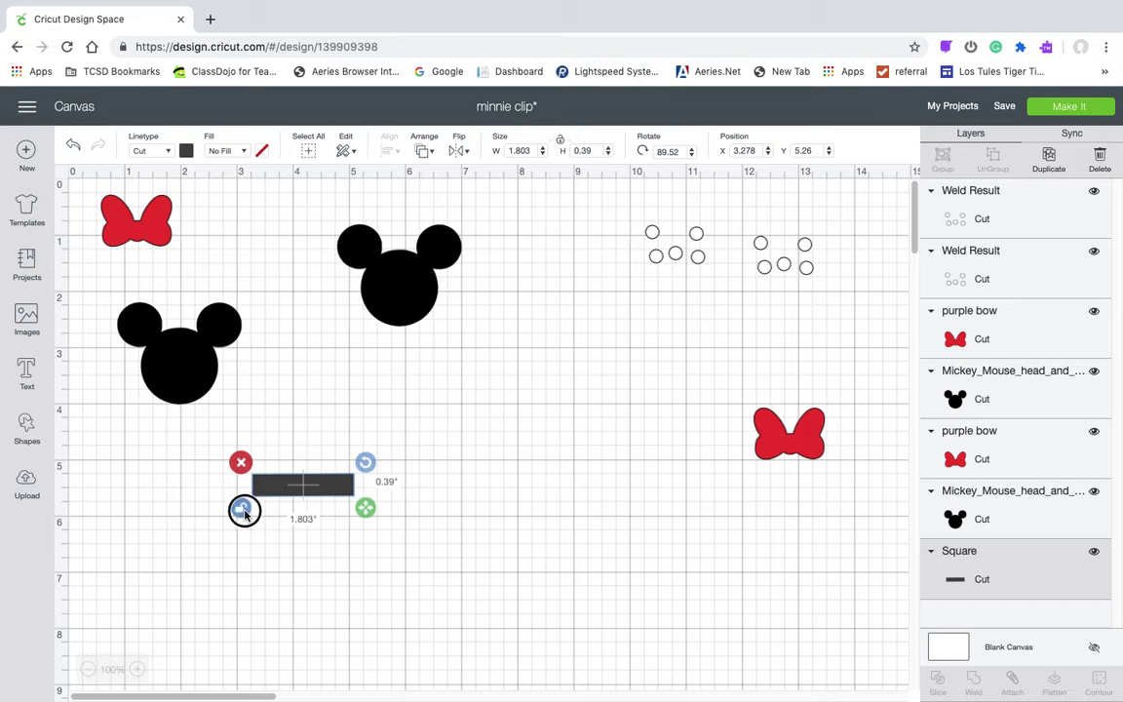
left_click(243, 508)
left_click_drag(305, 492, 296, 444)
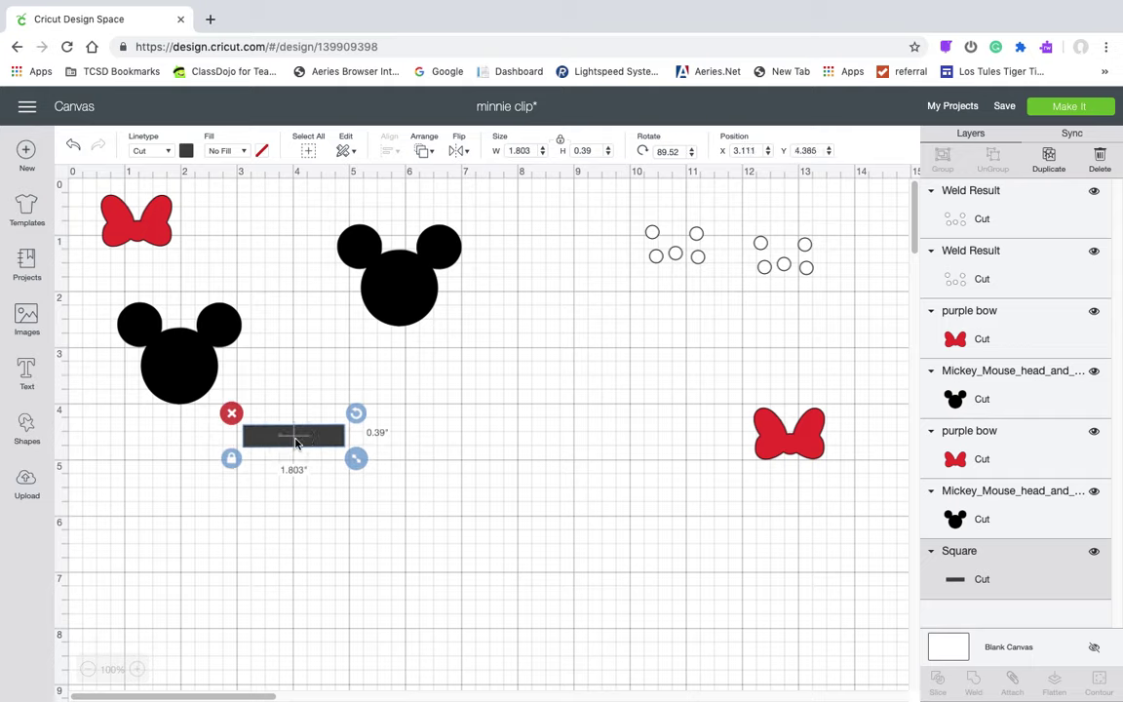
left_click_drag(178, 387, 293, 342)
left_click_drag(311, 440, 135, 425)
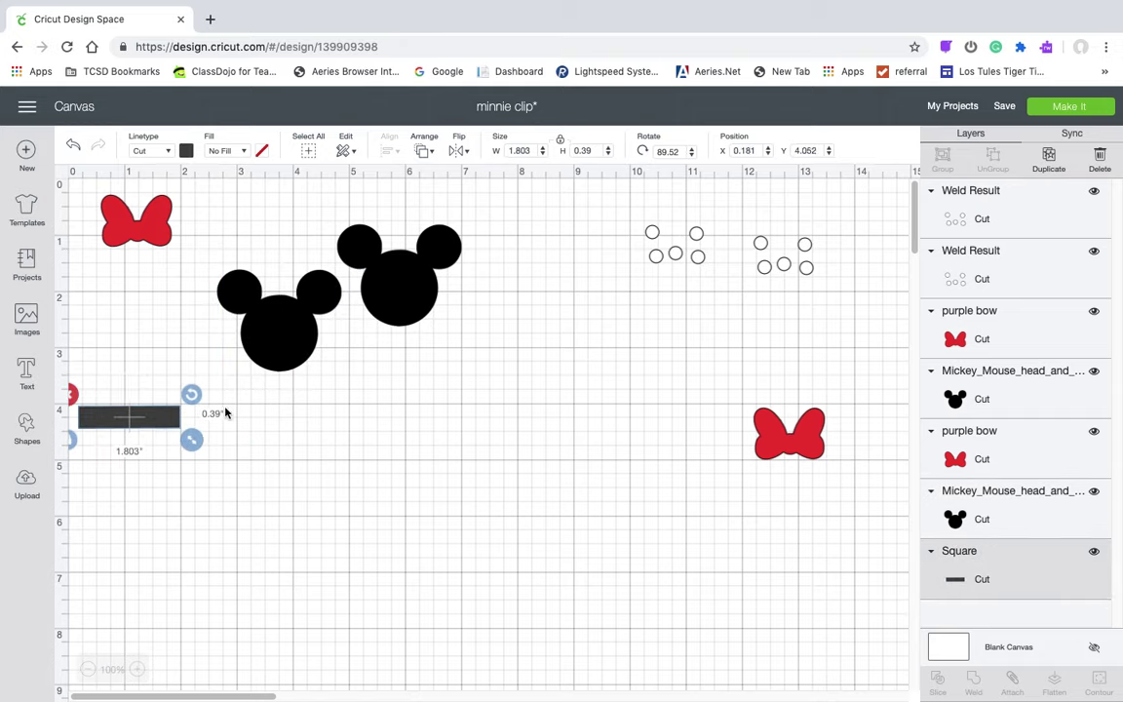
left_click_drag(405, 312, 500, 376)
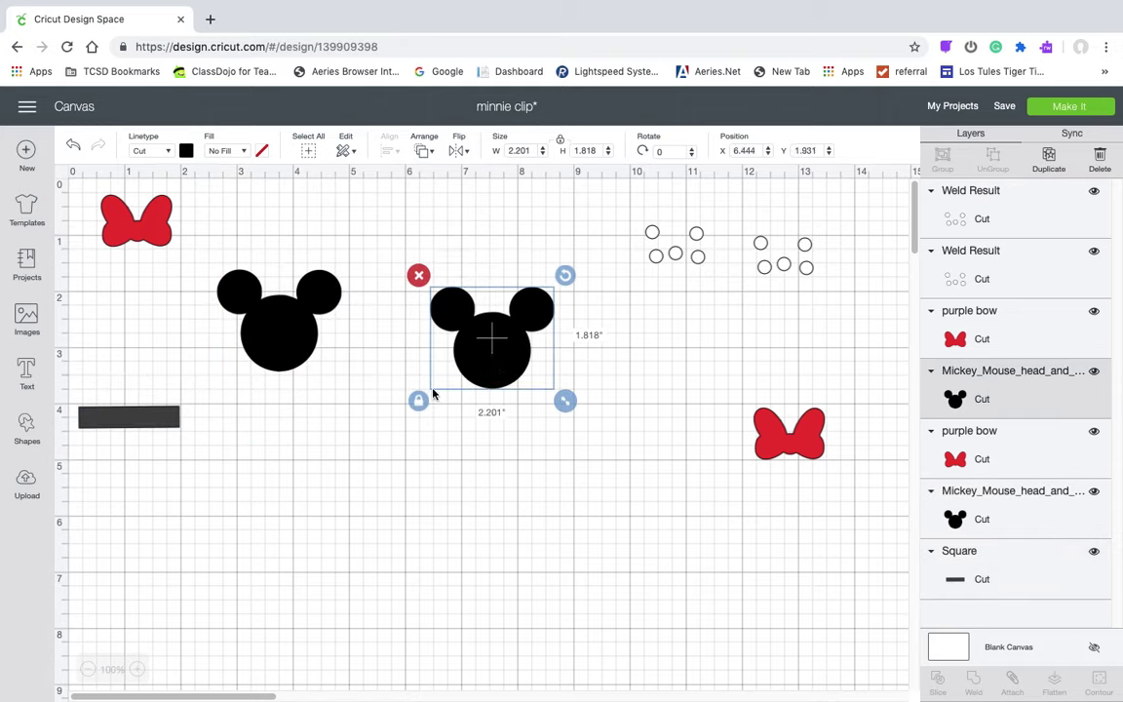
Add a circle from Shapes and drag it toward the middle of the canvas.
left_click(22, 427)
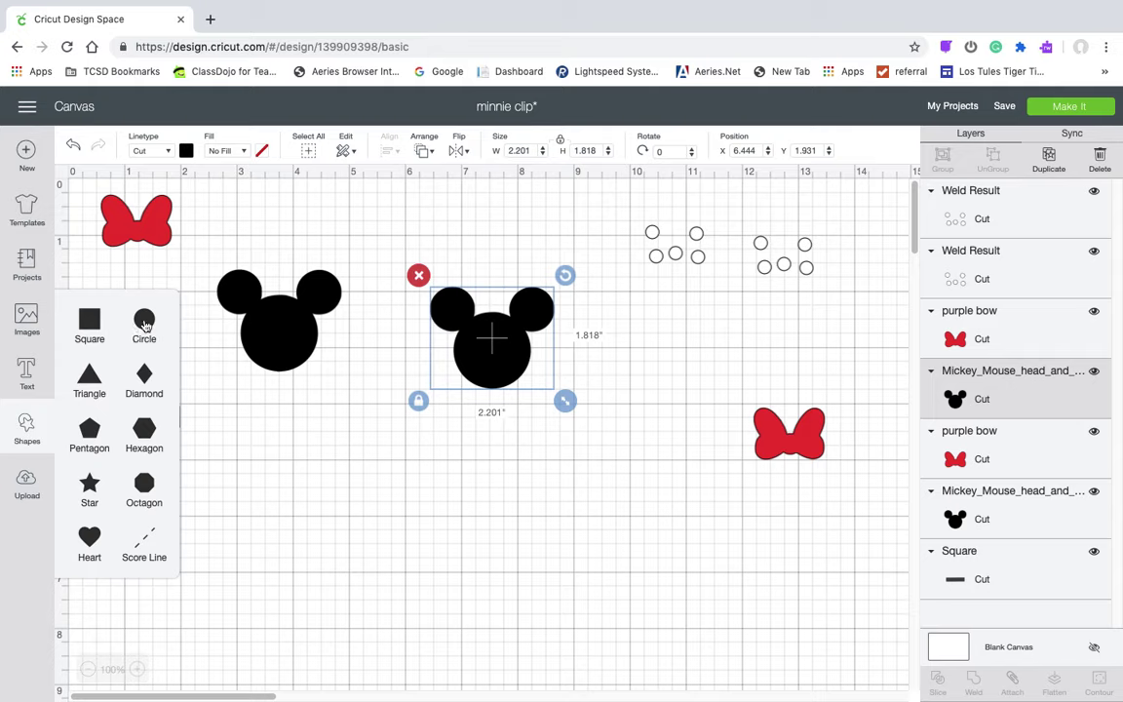
left_click(145, 322)
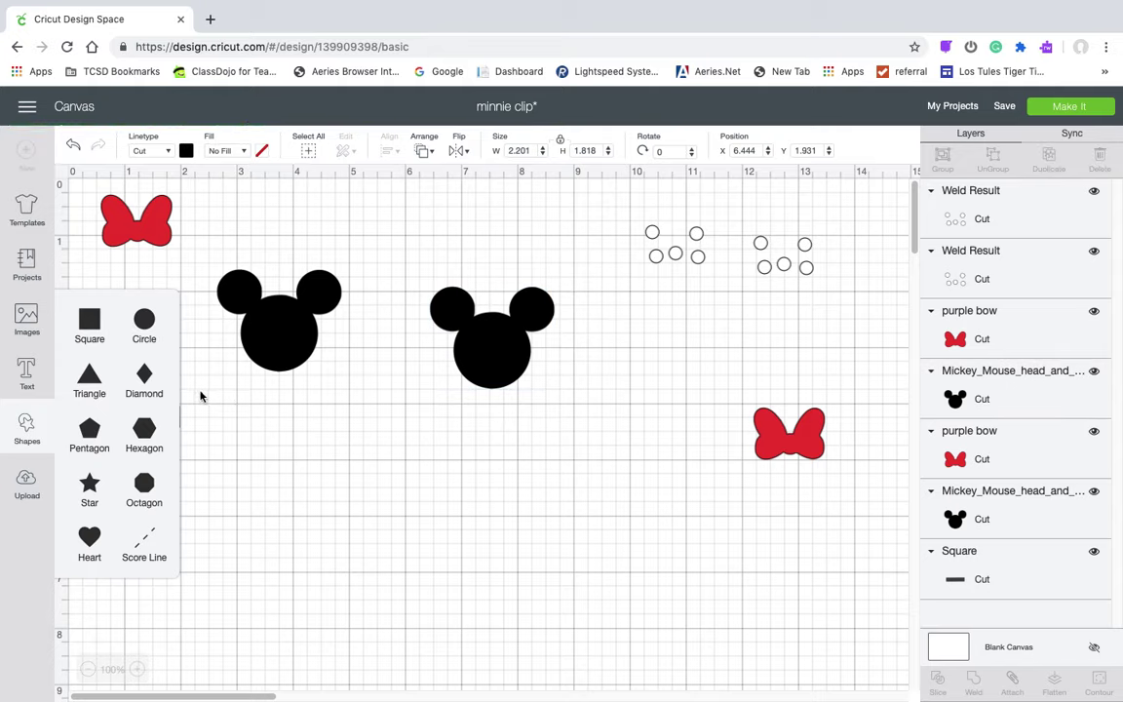
left_click_drag(282, 369, 495, 542)
Add a second circle at the lower left and shrink the first to 1.403" over the right Mickey head.
left_click(25, 428)
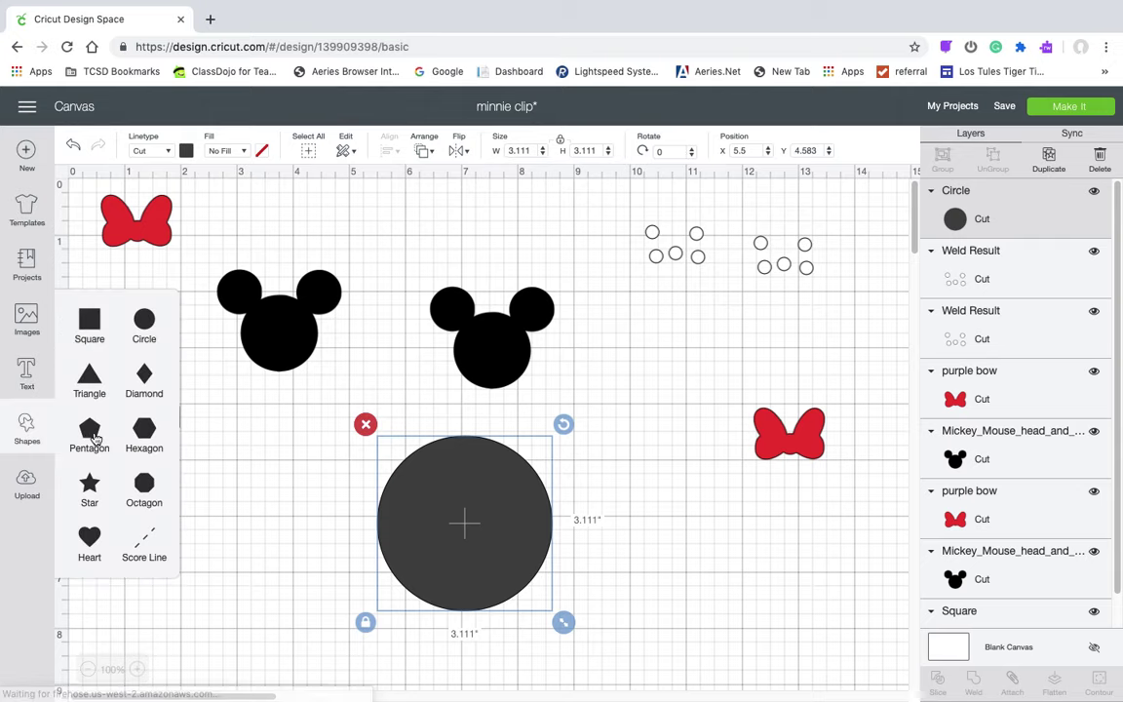
left_click(144, 321)
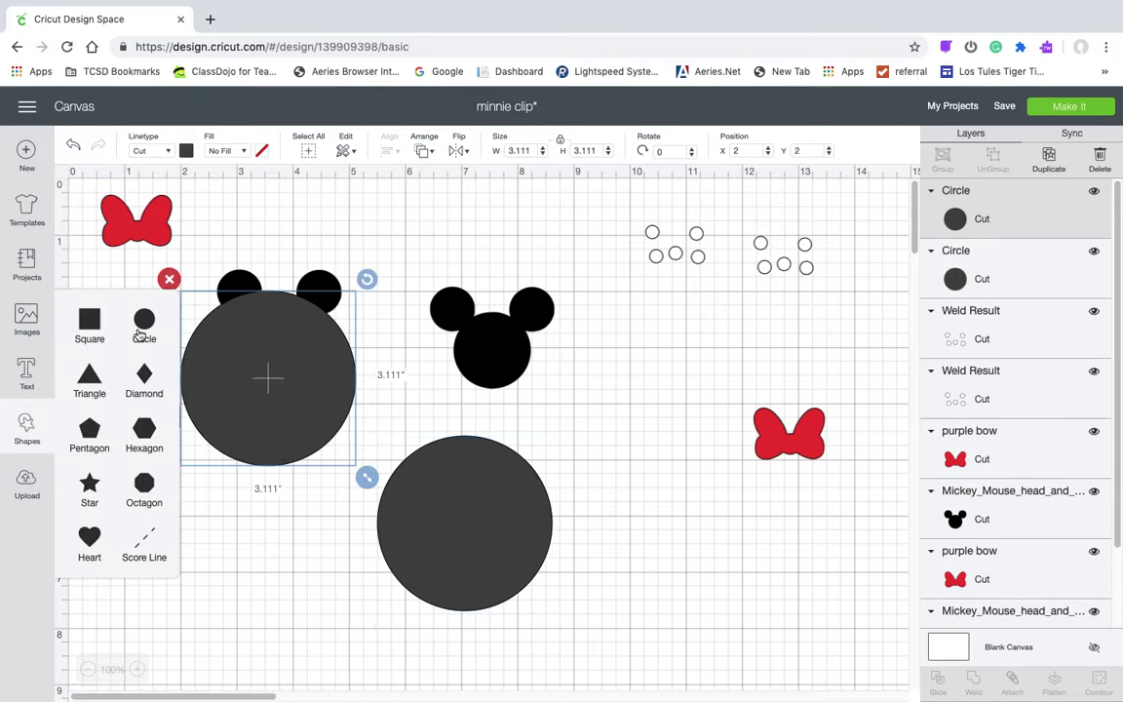
left_click_drag(222, 373, 275, 544)
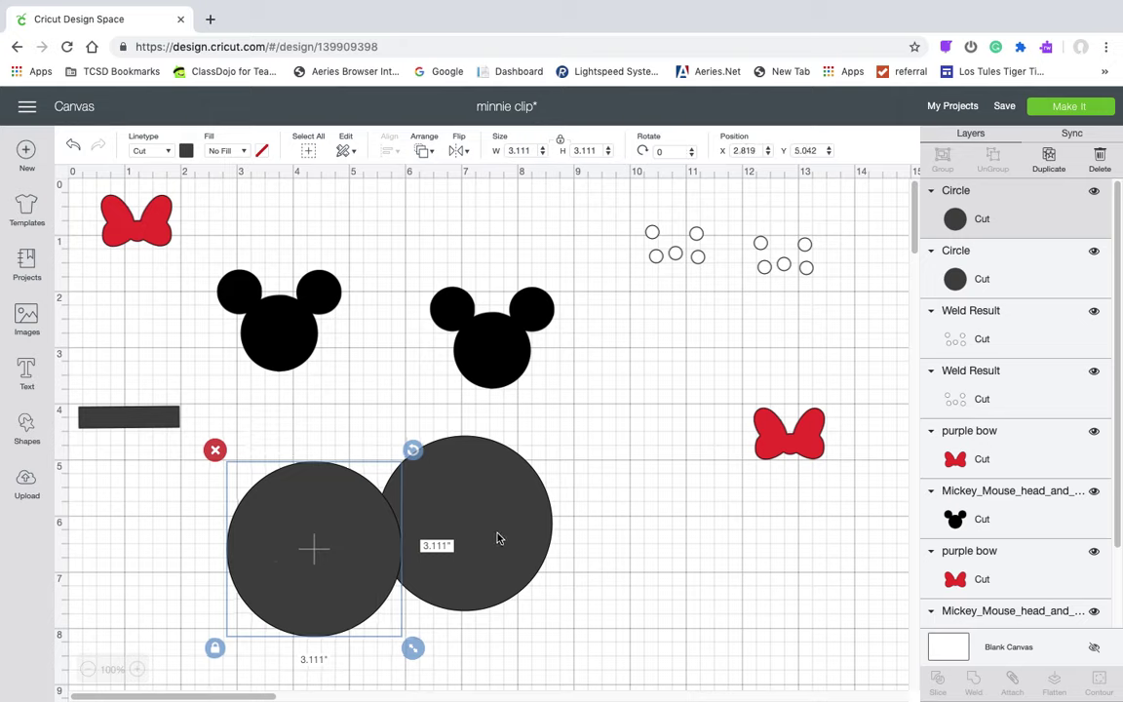
left_click_drag(499, 536, 562, 486)
left_click_drag(628, 573, 569, 502)
Raise both Mickey heads toward the top and rearrange the grey circles and dark bar.
left_click_drag(521, 308, 552, 269)
left_click_drag(327, 297, 389, 248)
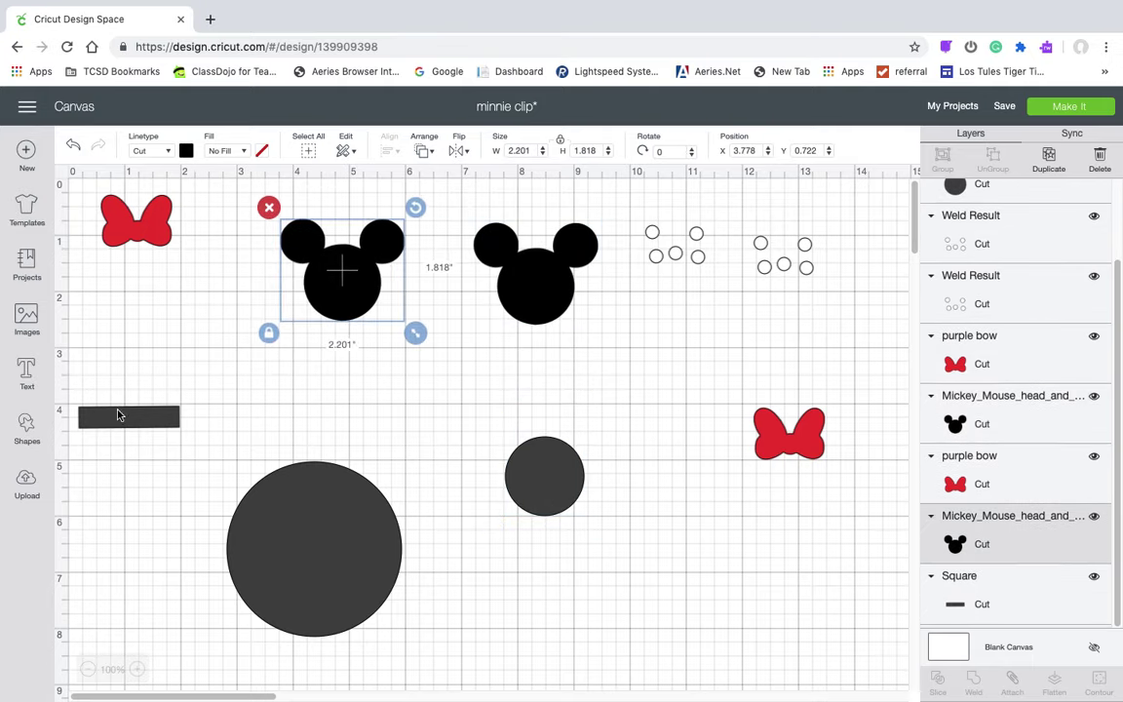
left_click_drag(122, 417, 344, 417)
left_click_drag(313, 548, 673, 605)
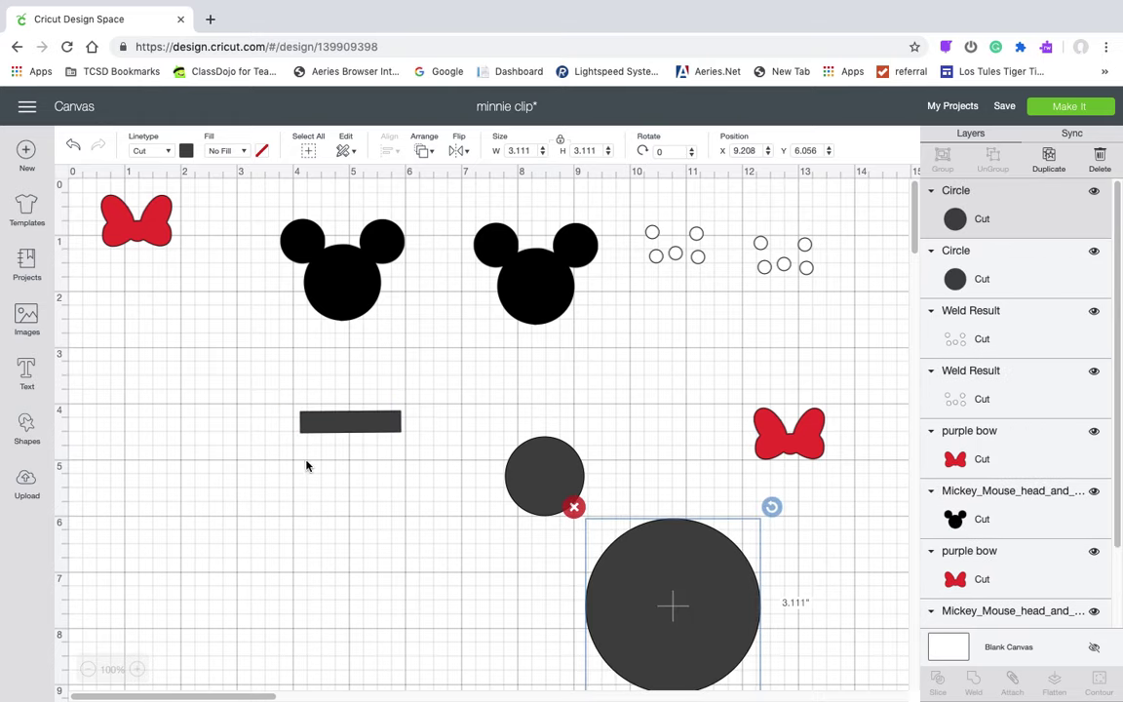
left_click_drag(341, 427, 311, 449)
left_click_drag(519, 475, 476, 452)
Move the dark bar up-left and shrink the large grey circle to a 0.819" ear circle.
left_click(659, 576)
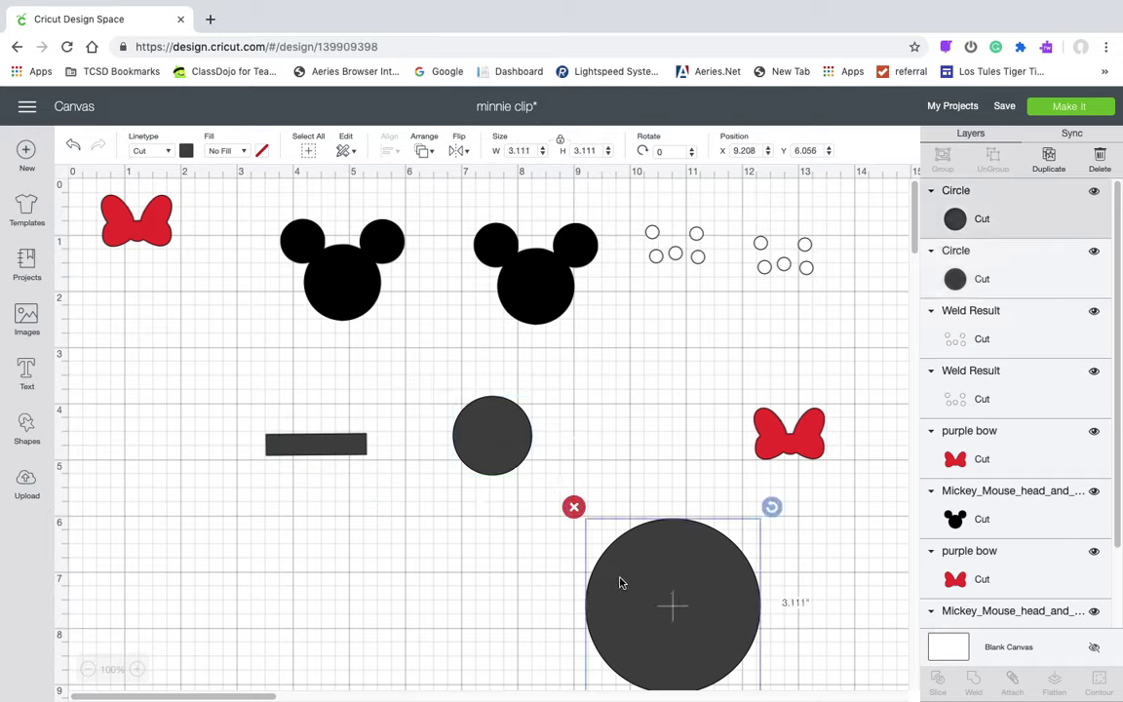
left_click_drag(620, 581, 380, 561)
left_click_drag(283, 444, 134, 378)
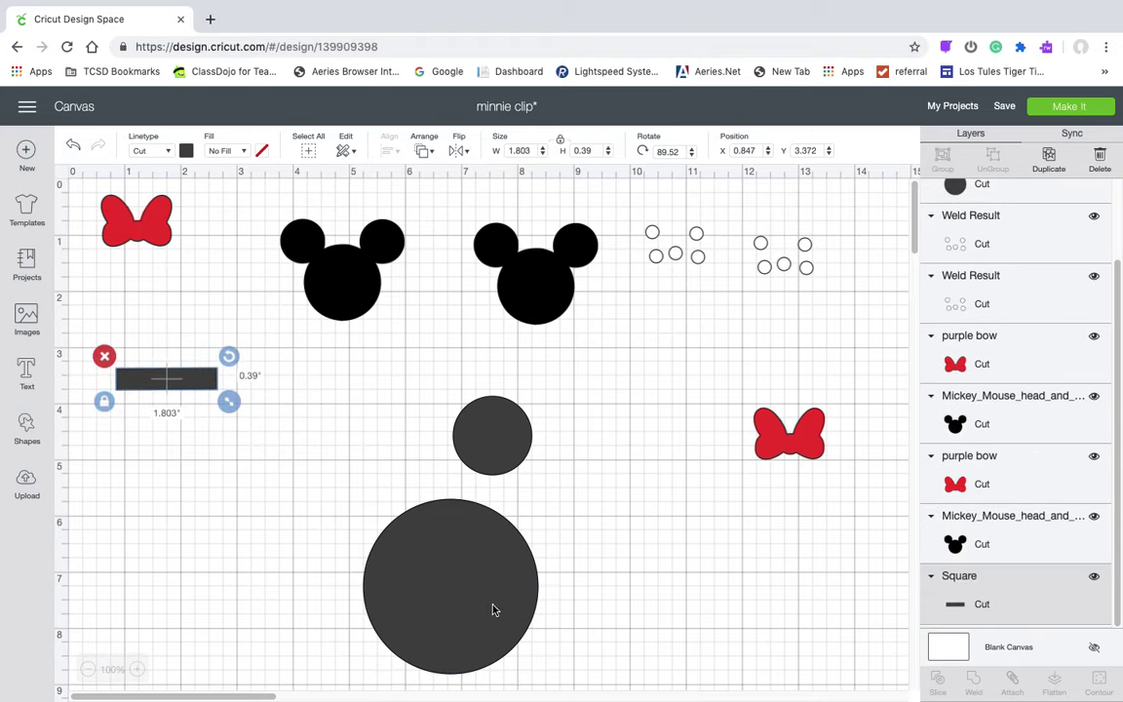
left_click_drag(492, 611, 380, 542)
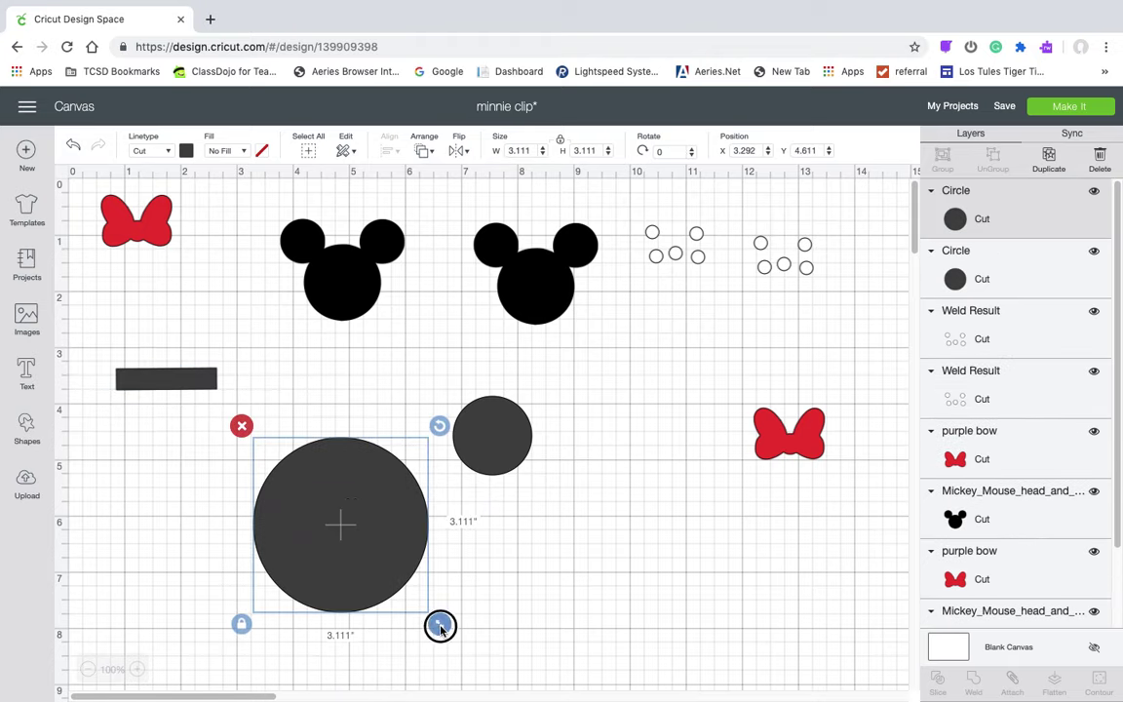
left_click_drag(440, 625, 353, 432)
Duplicate the 0.819" circle and roughly place both small circles beside the 1.403" circle.
left_click(1046, 164)
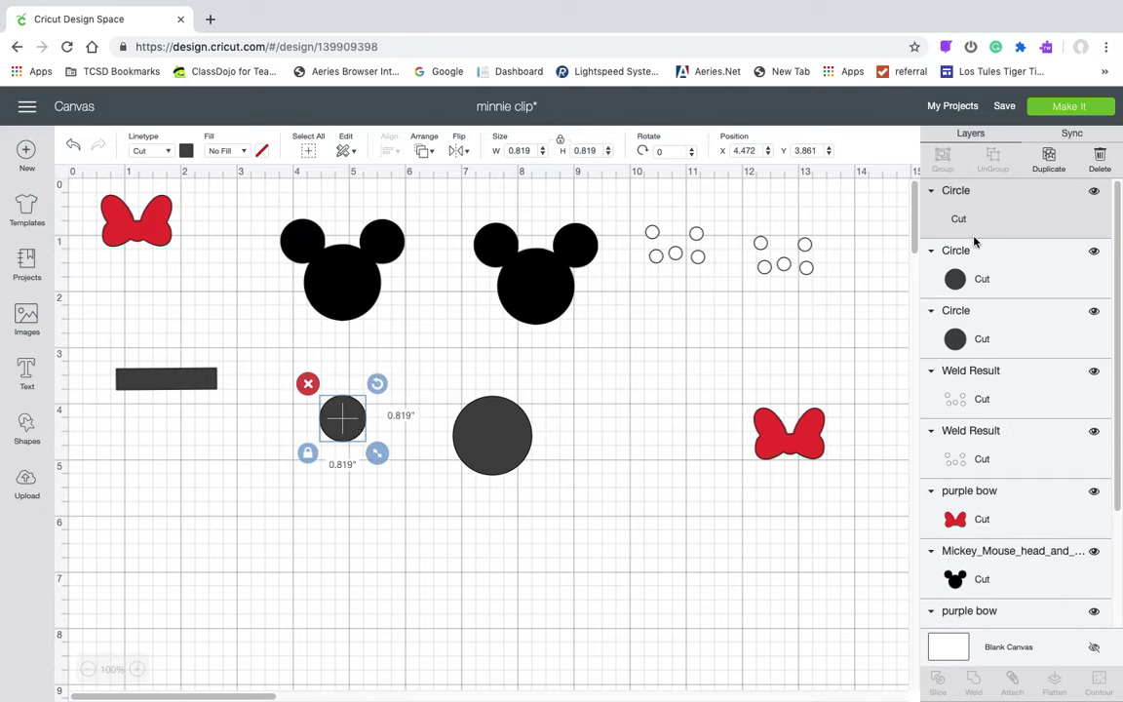
left_click_drag(481, 429, 482, 506)
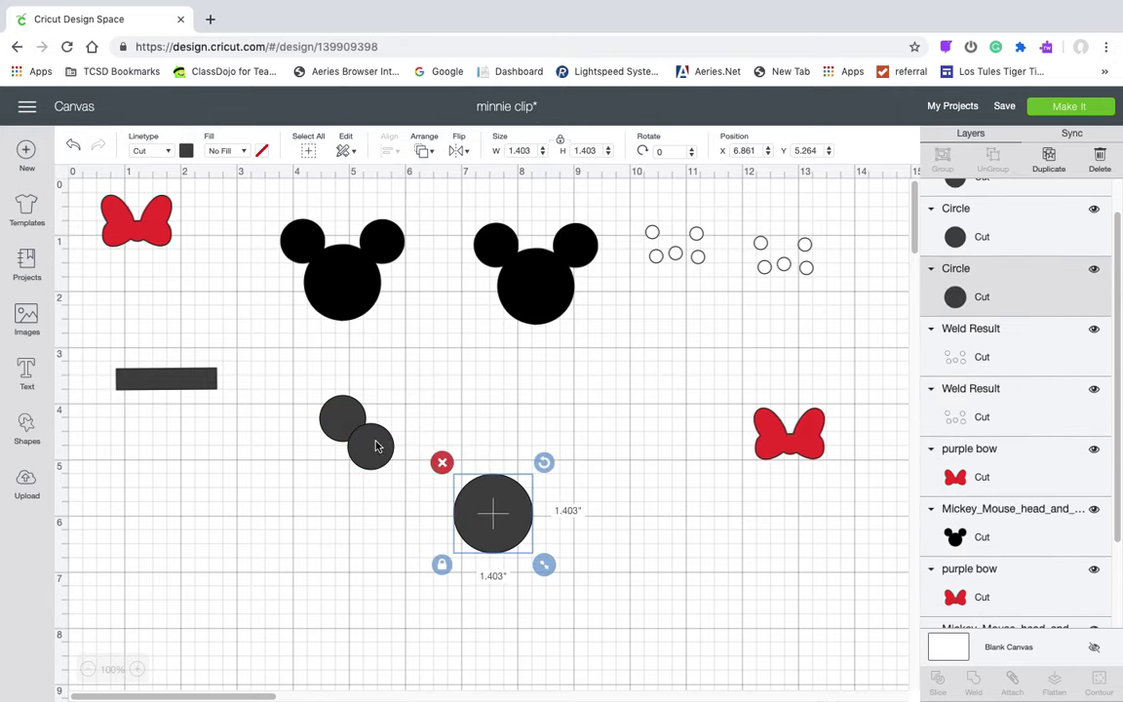
left_click_drag(383, 453, 547, 478)
left_click_drag(337, 419, 440, 474)
left_click_drag(535, 472, 579, 452)
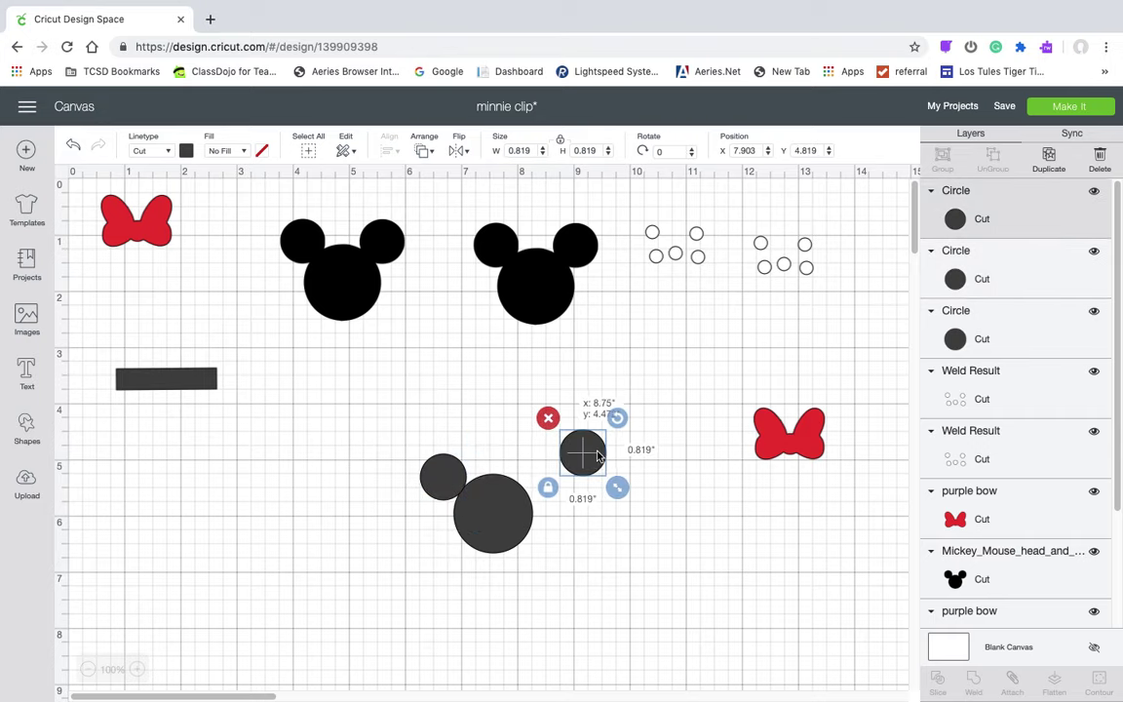
left_click_drag(441, 474, 403, 453)
left_click_drag(488, 495, 489, 487)
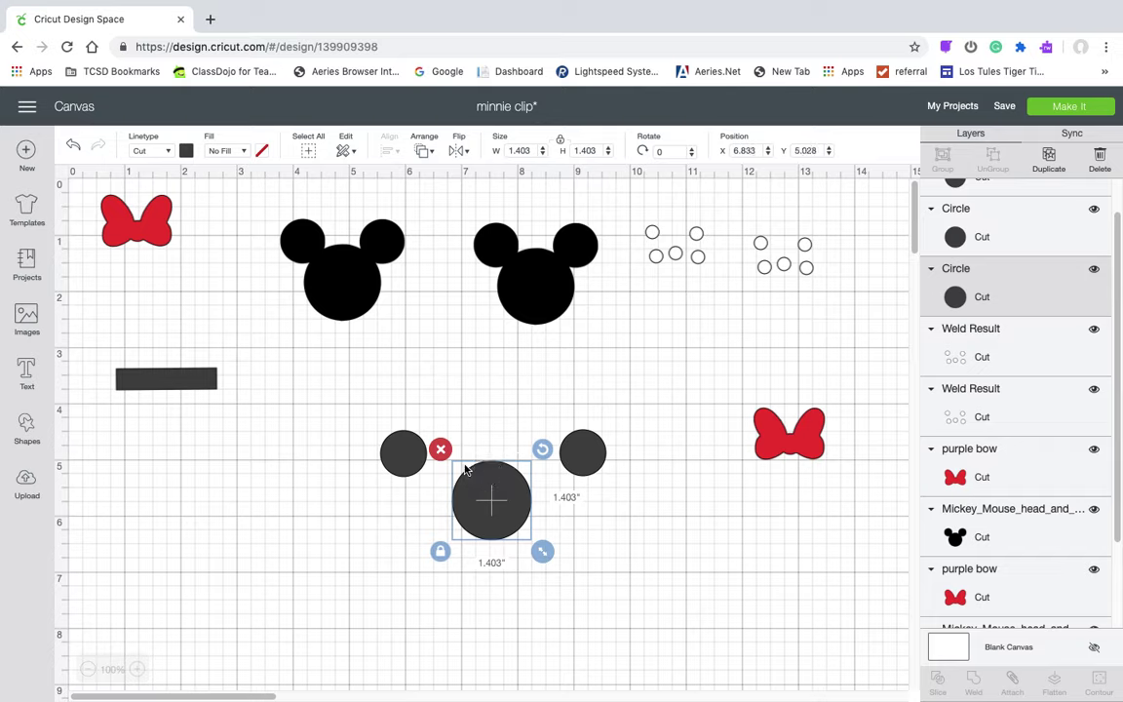
Fine-tune both ears on the head's top corners and marquee-select all three circles (2.472" × 1.819").
left_click_drag(407, 466, 451, 477)
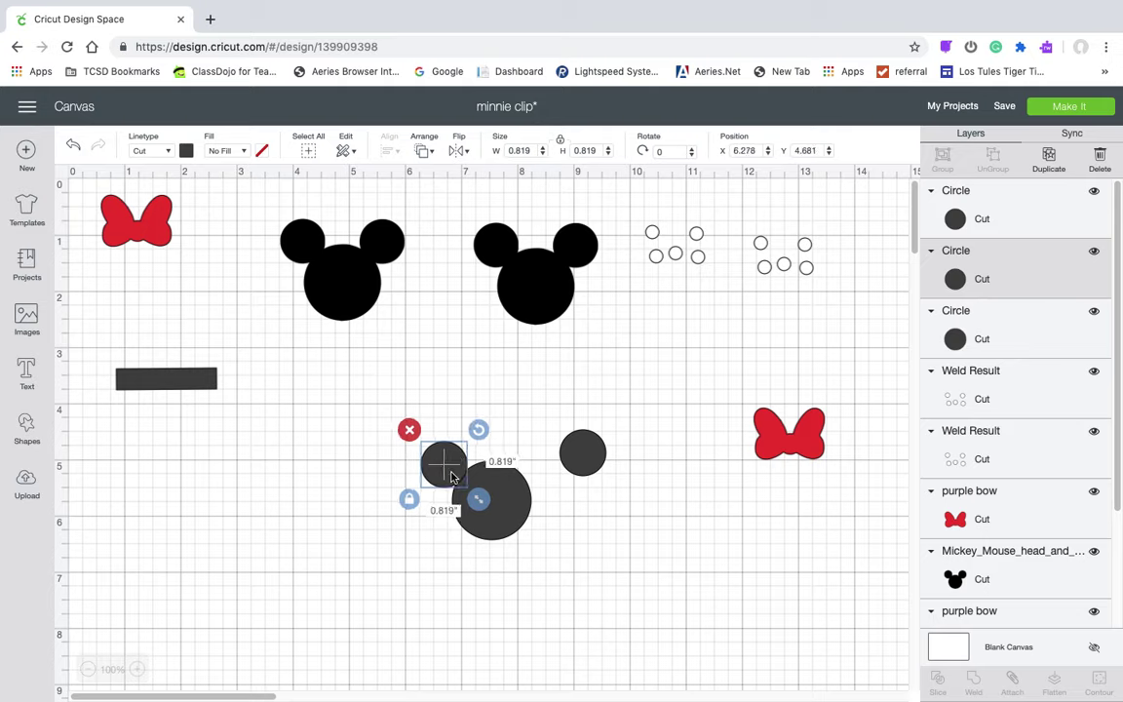
left_click_drag(595, 460, 537, 464)
key("Escape")
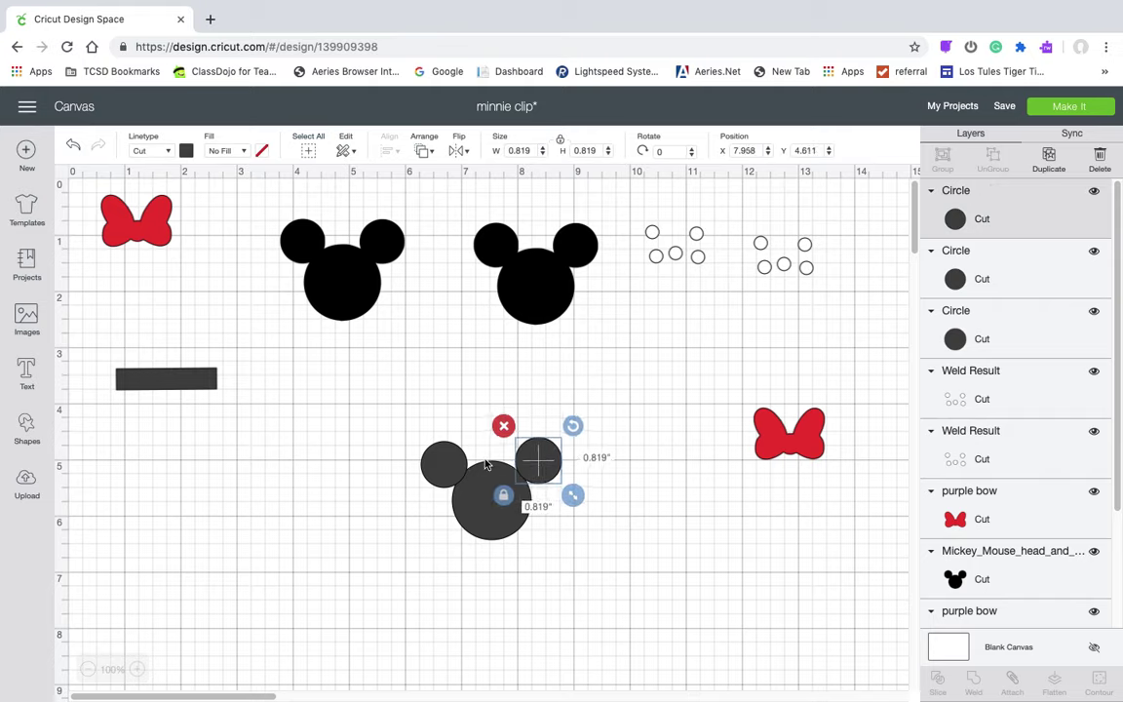
left_click_drag(434, 472, 435, 468)
left_click_drag(541, 469, 541, 470)
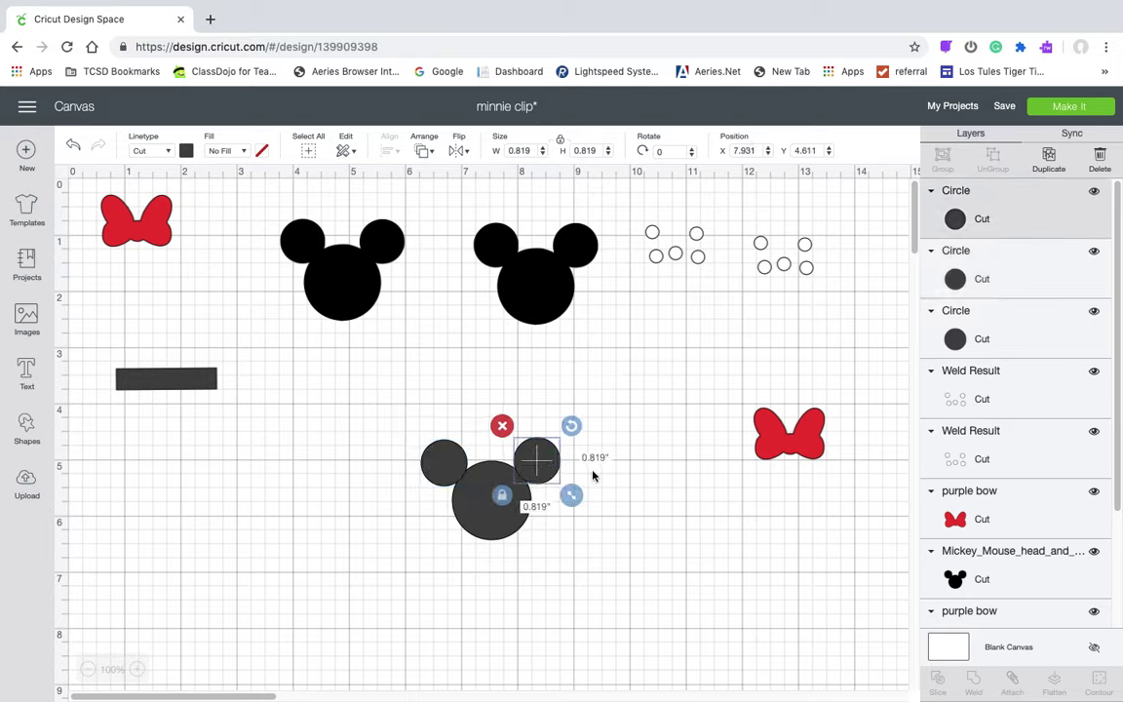
left_click(609, 487)
left_click_drag(395, 404, 635, 601)
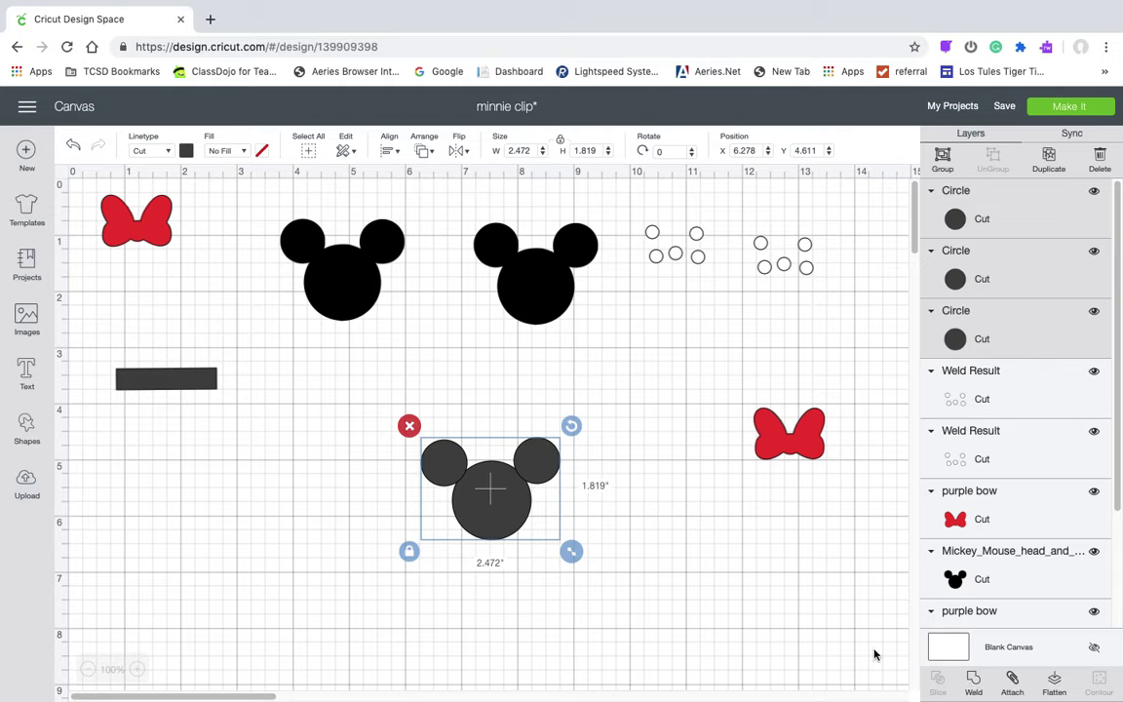
Weld the three circles into one grey Mickey head and move it right and down.
left_click(971, 686)
left_click(499, 546)
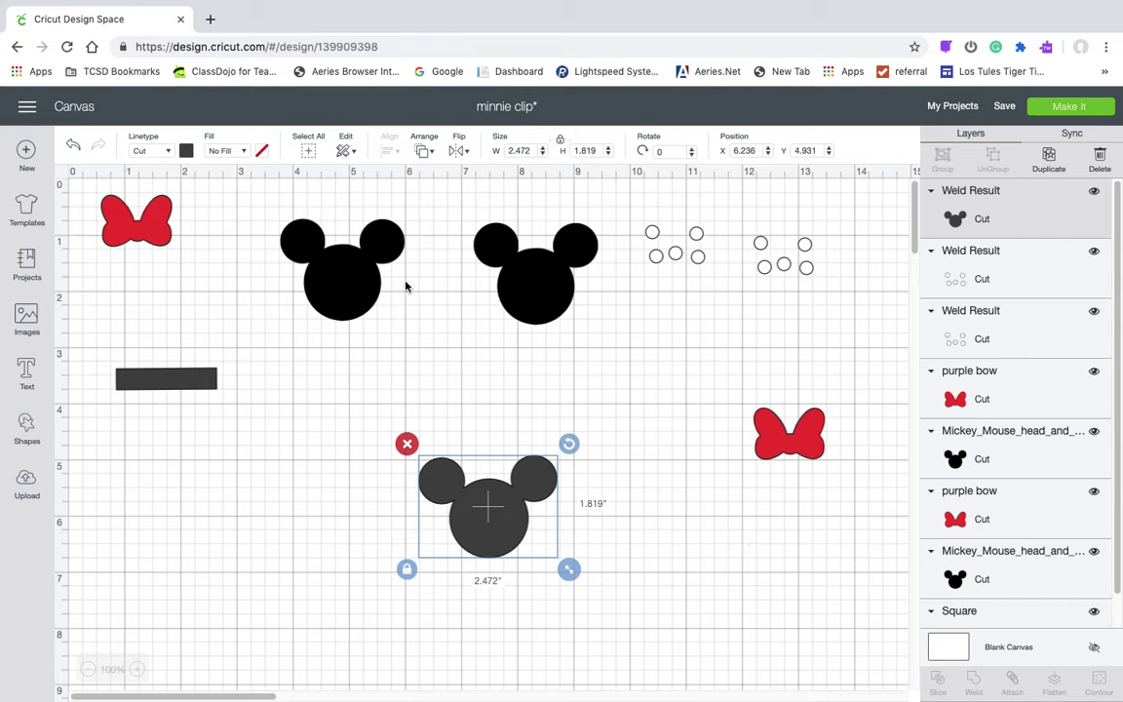
left_click_drag(508, 511, 659, 531)
Move the dark rectangle right, centre the red bow, and shift the black Mickey head up and right.
left_click_drag(219, 374, 302, 415)
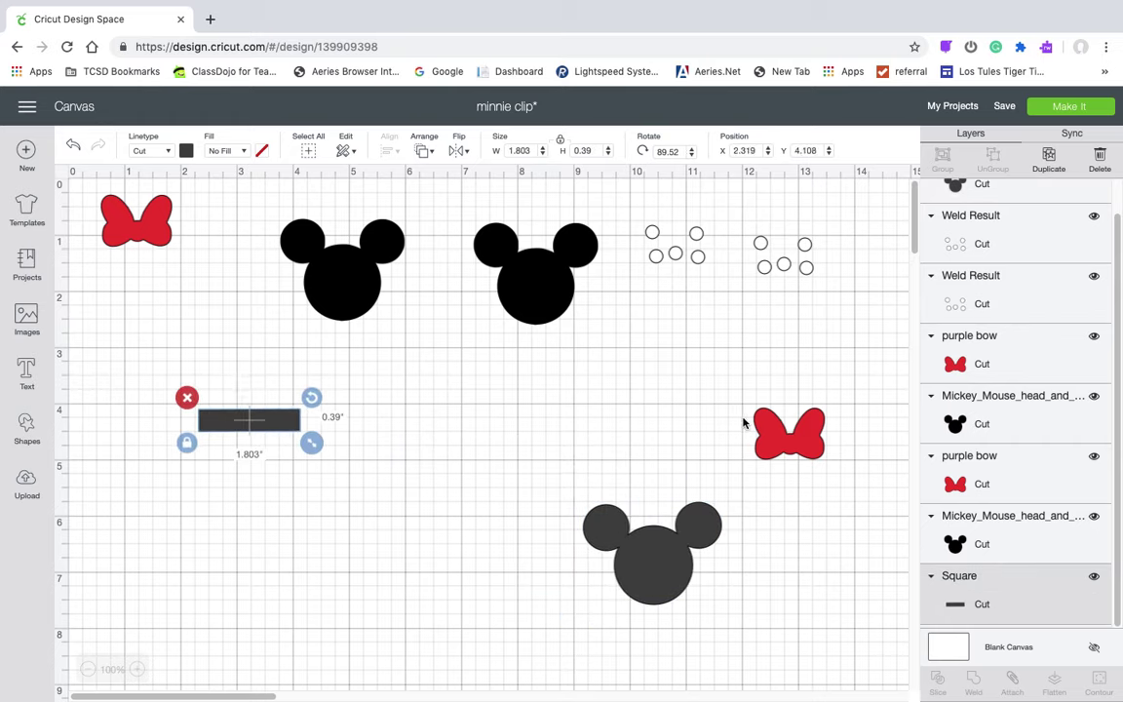
left_click_drag(777, 438, 512, 409)
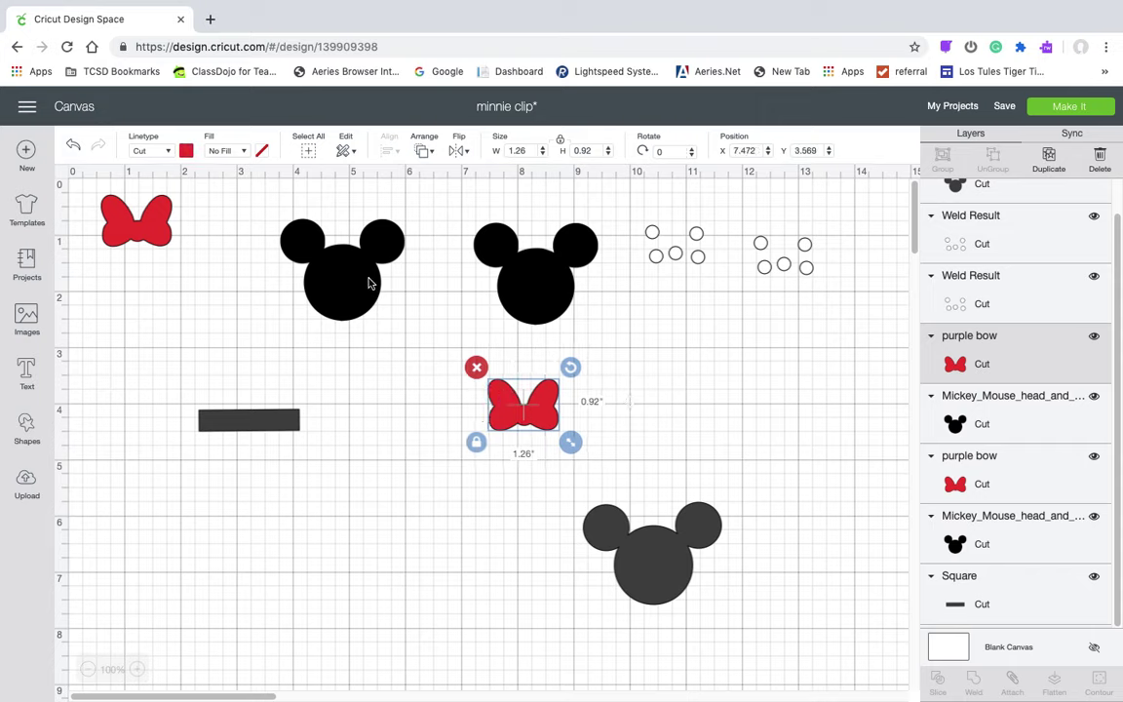
left_click_drag(368, 283, 393, 278)
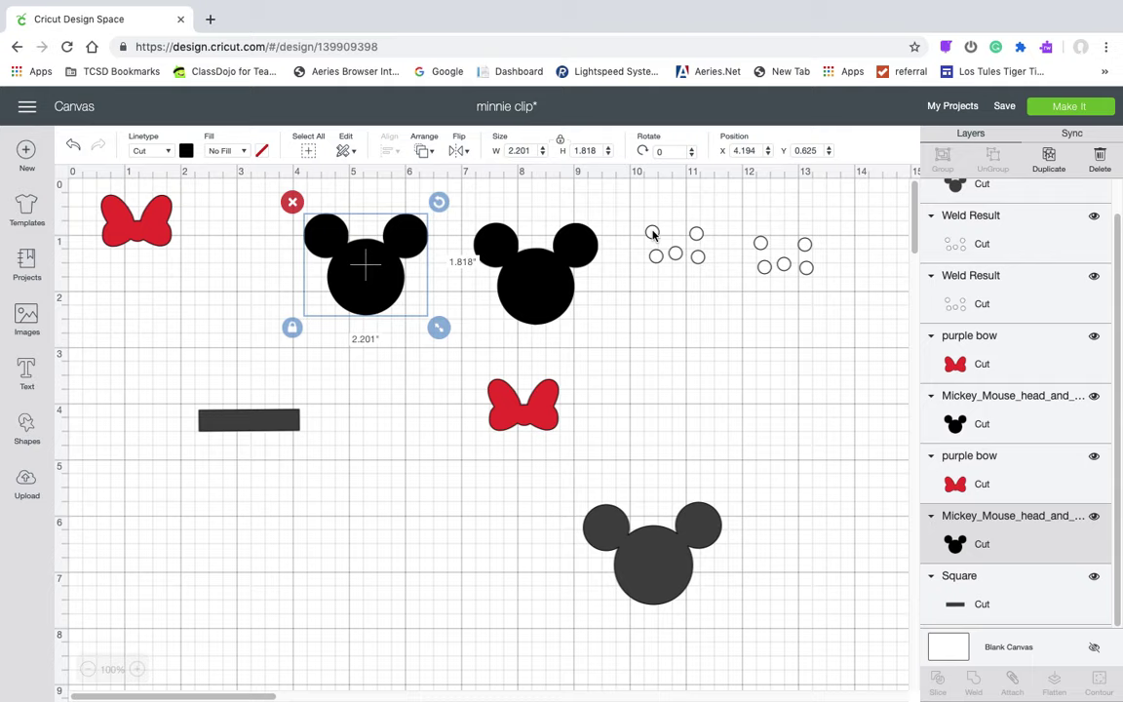
Add a circle below the dark bar and shrink it to a 0.236" dot.
left_click(20, 429)
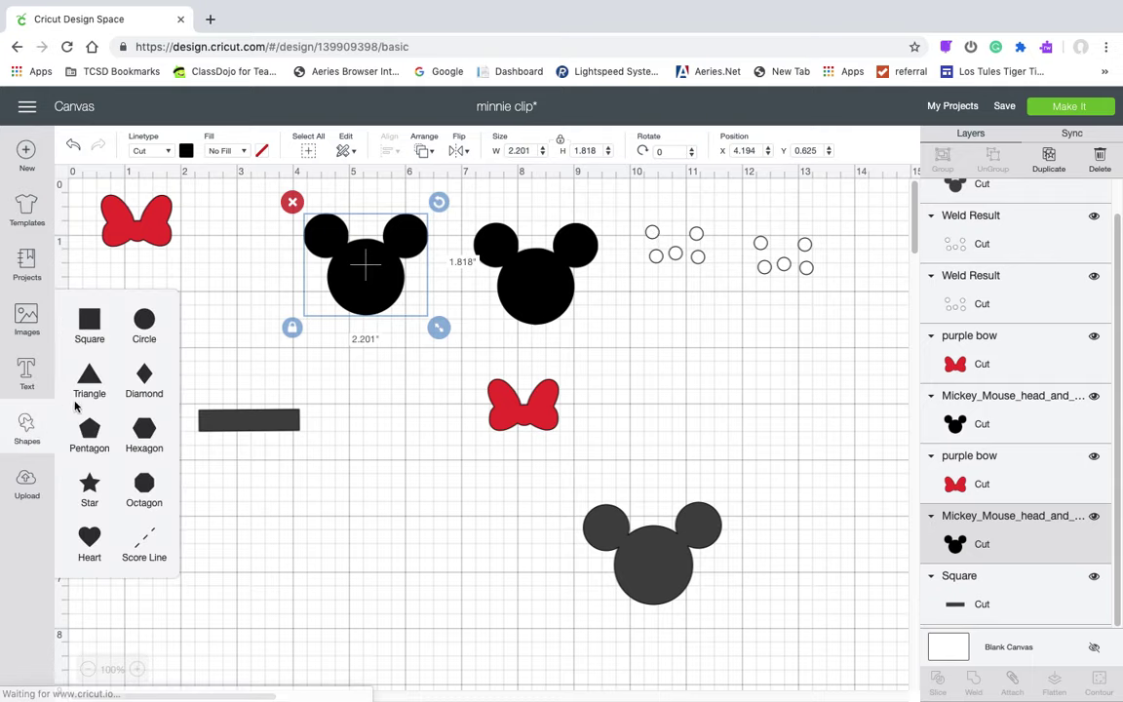
left_click(144, 322)
left_click_drag(295, 405, 370, 534)
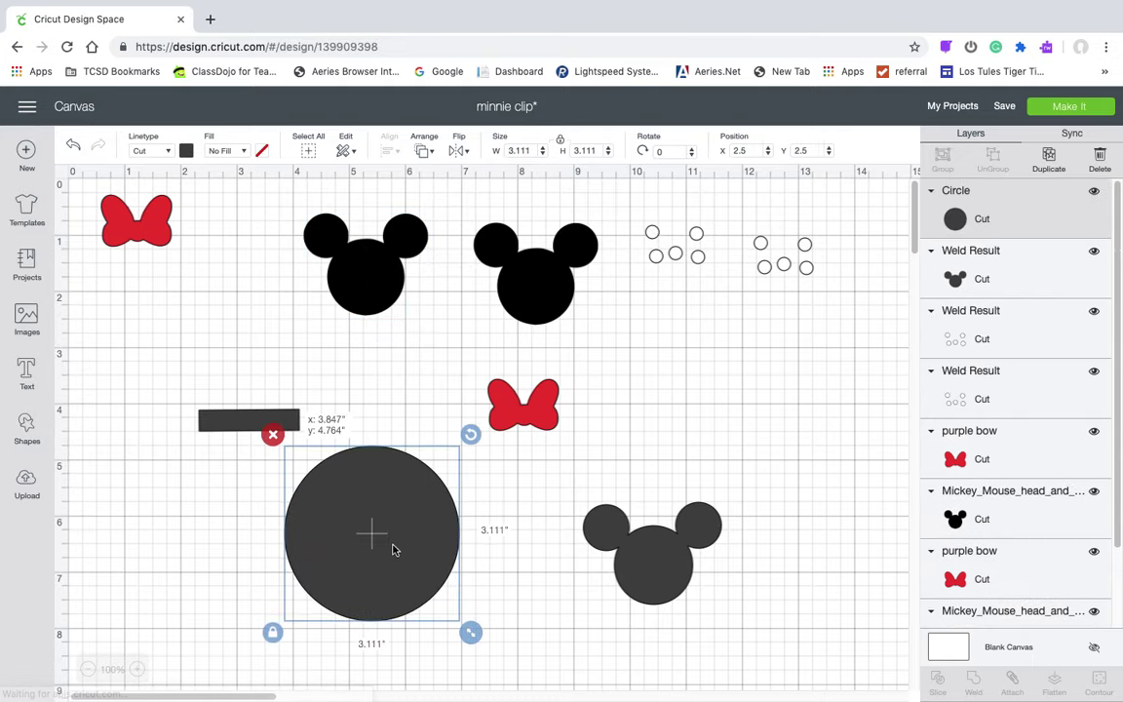
left_click_drag(479, 633, 333, 497)
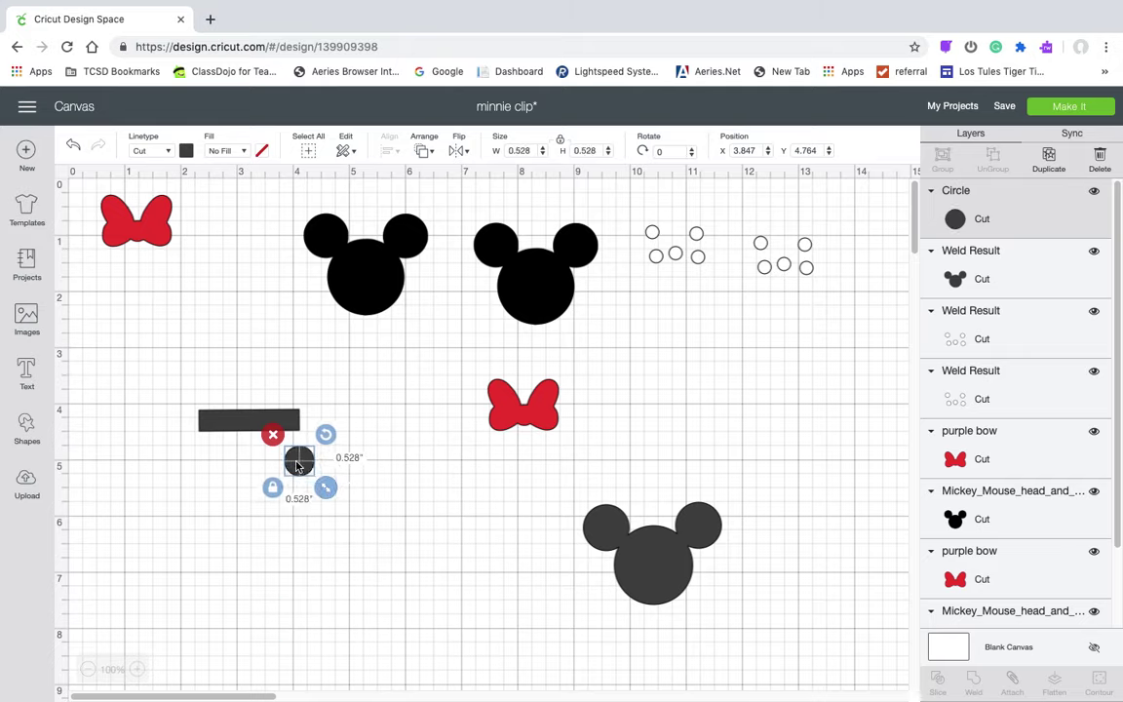
left_click_drag(299, 460, 351, 531)
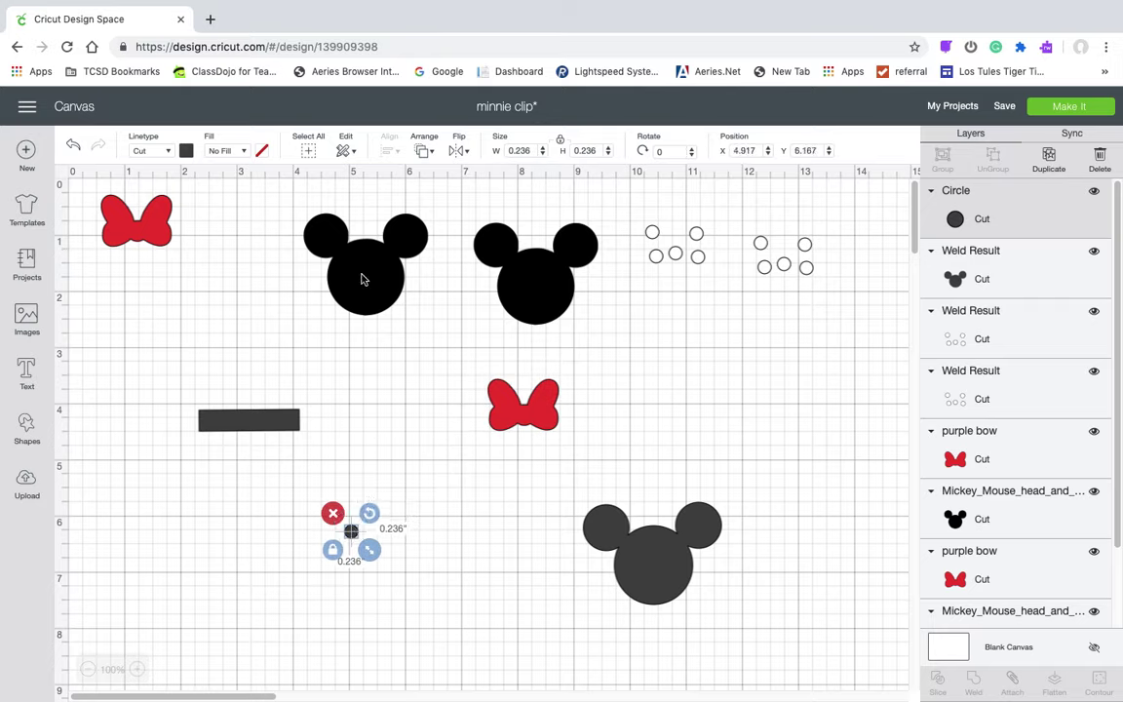
Set the small circle's line colour to white.
left_click(185, 151)
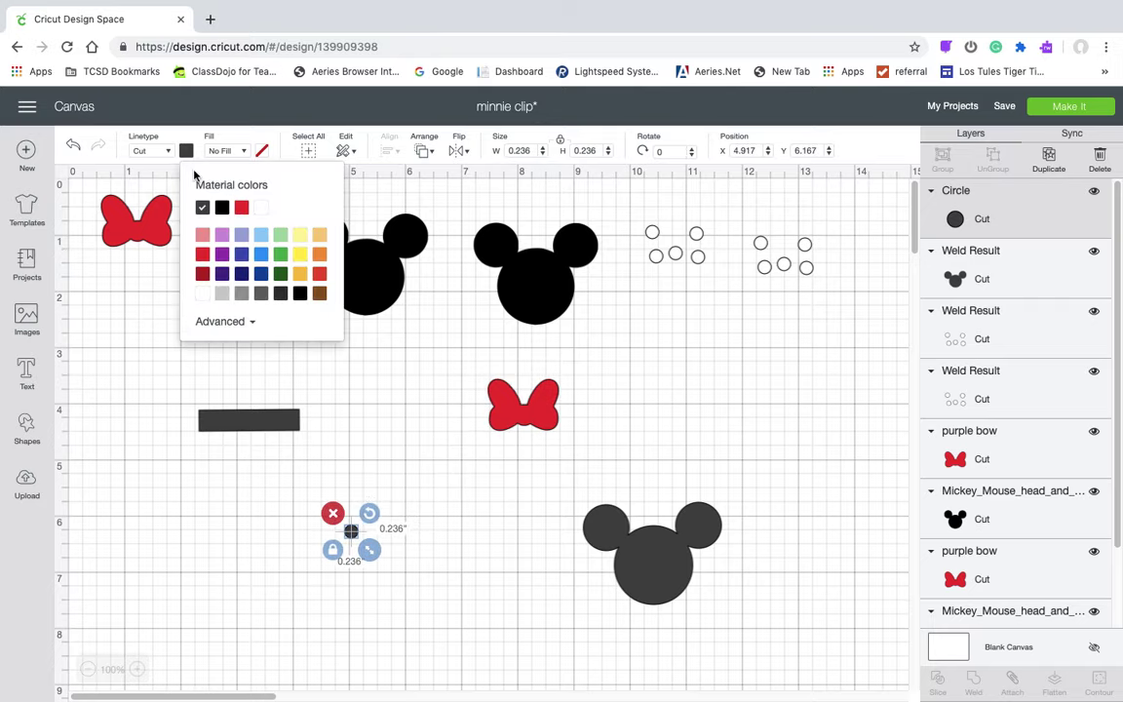
left_click(202, 293)
left_click(413, 476)
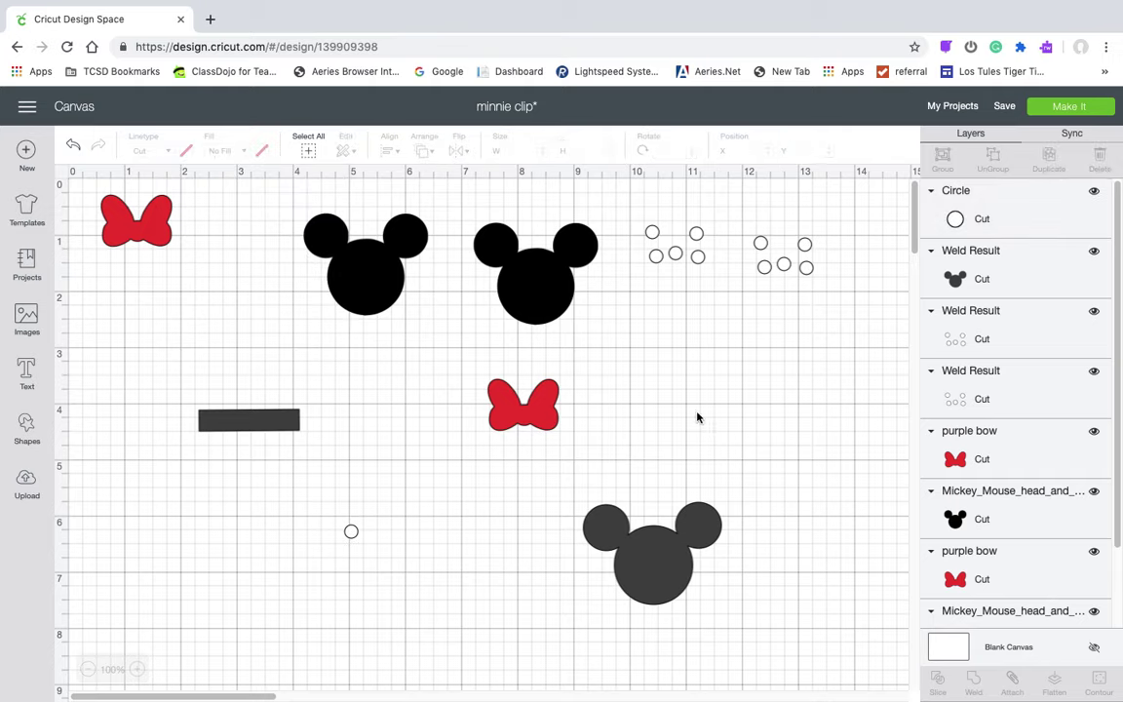
Duplicate the small white circle four times into a diagonal row.
left_click(352, 531)
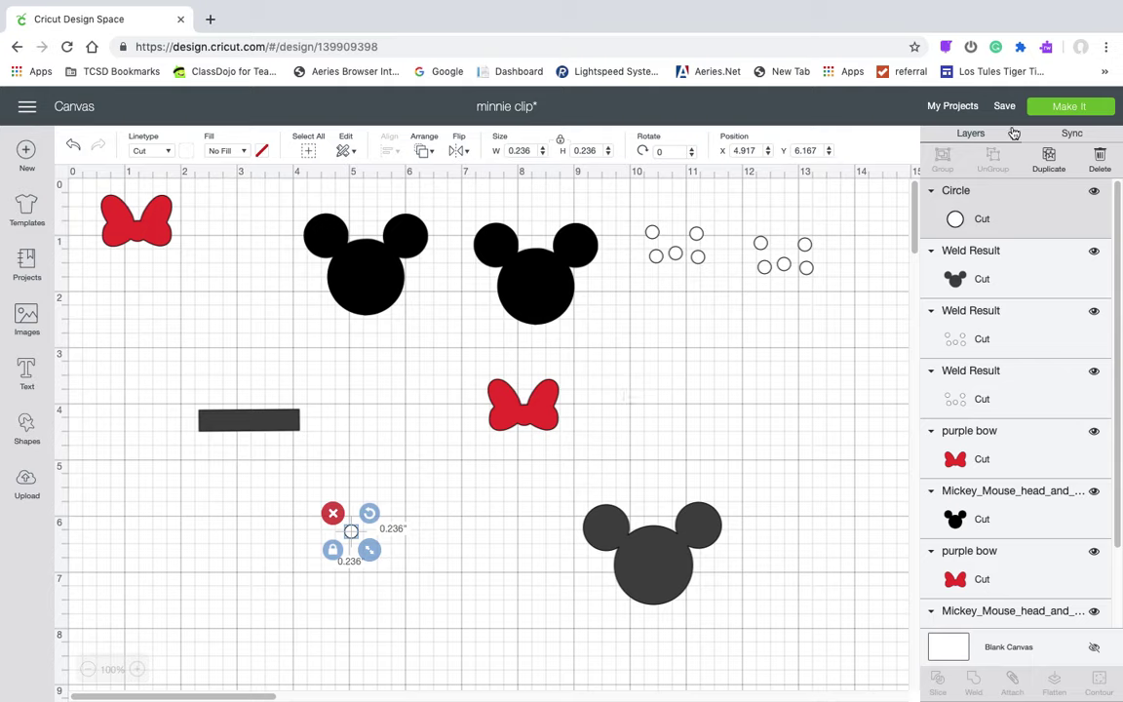
left_click(1053, 159)
left_click(1053, 159)
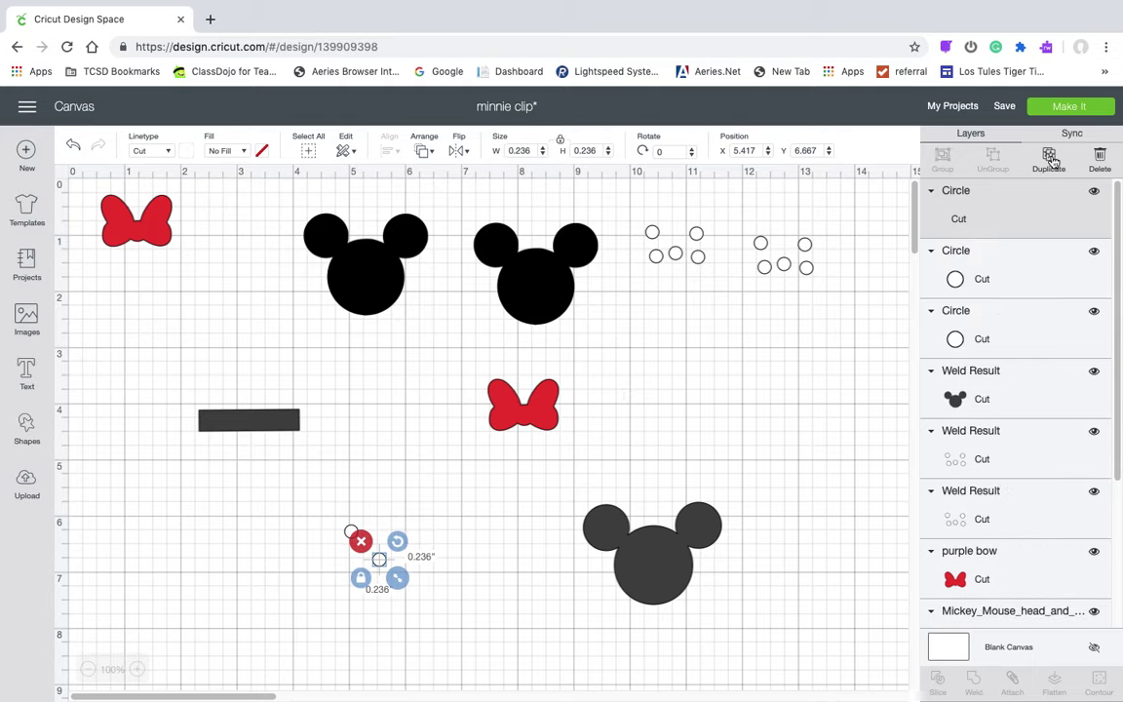
left_click(1053, 159)
left_click(1050, 159)
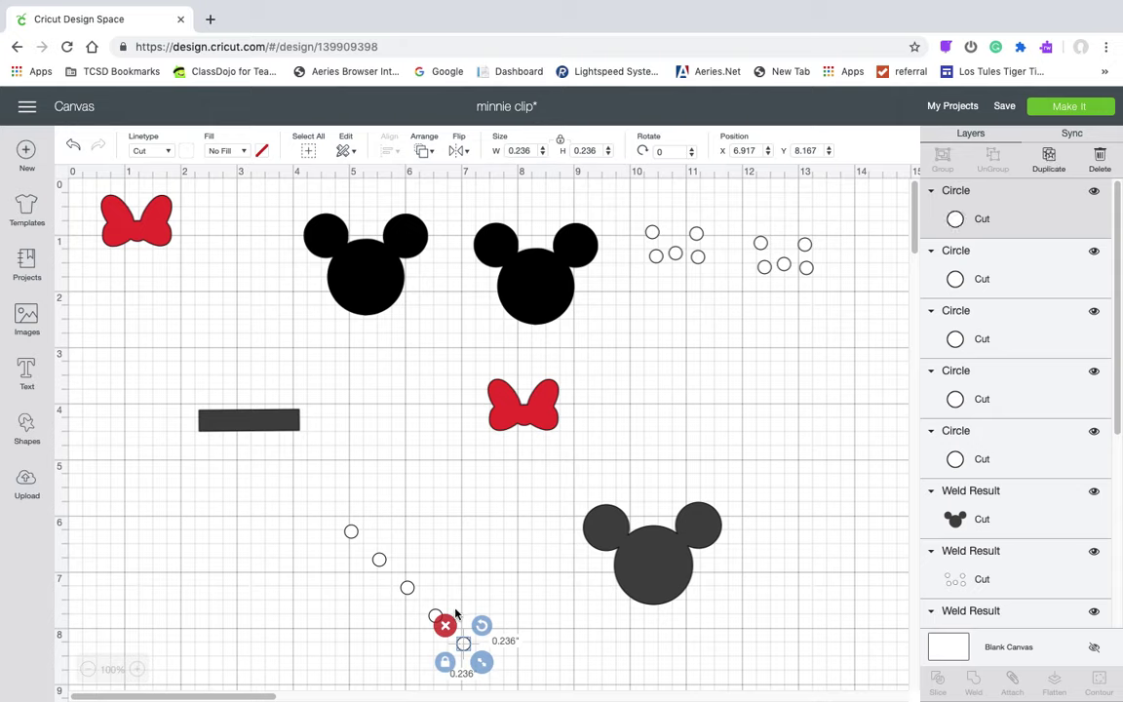
Drag each of the five small white circles onto the red bow as polka dots, then deselect.
left_click_drag(353, 531, 501, 415)
left_click_drag(379, 561, 498, 390)
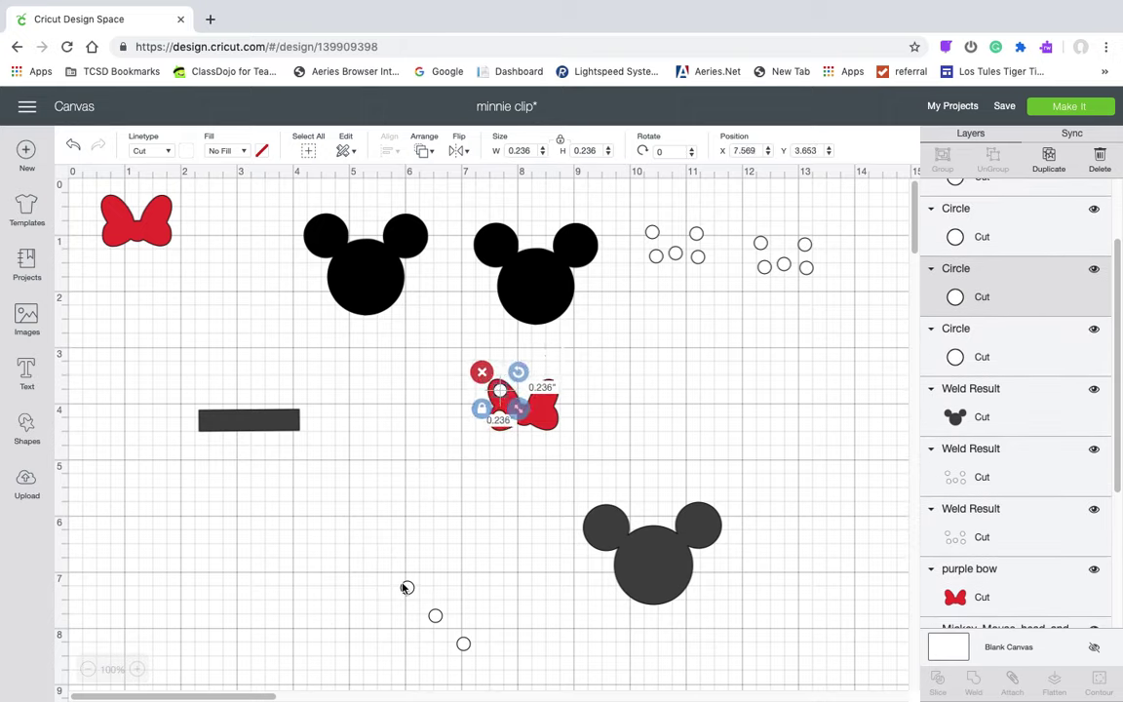
left_click_drag(396, 581, 394, 517)
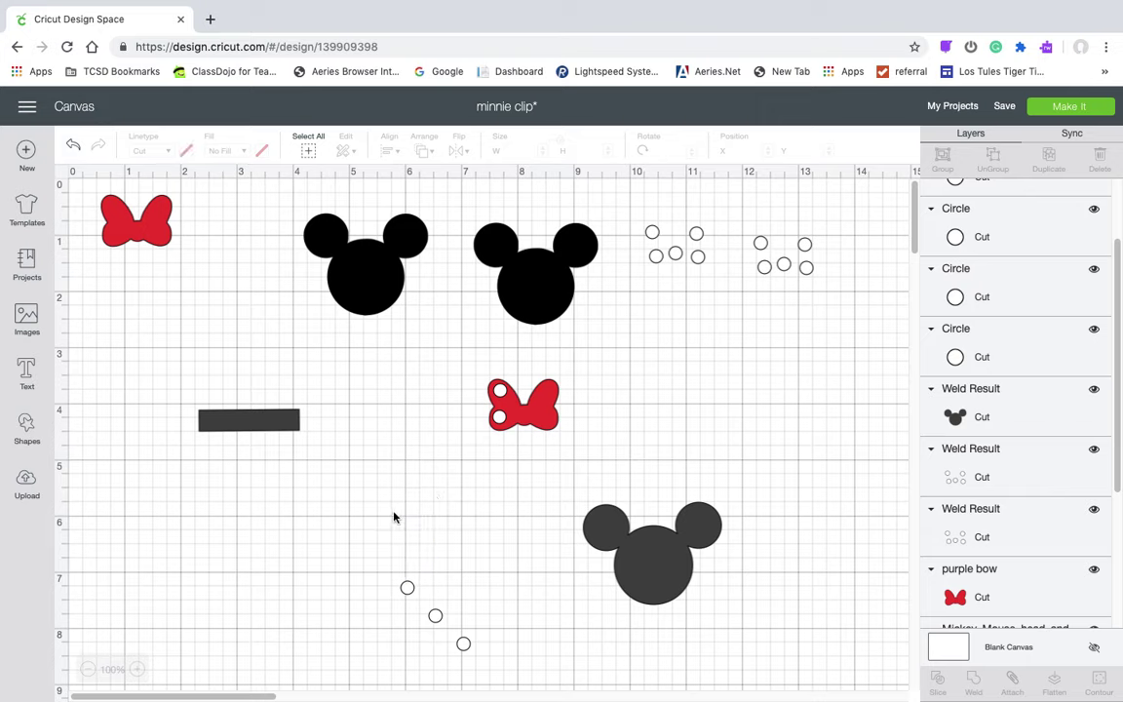
left_click_drag(405, 587, 523, 414)
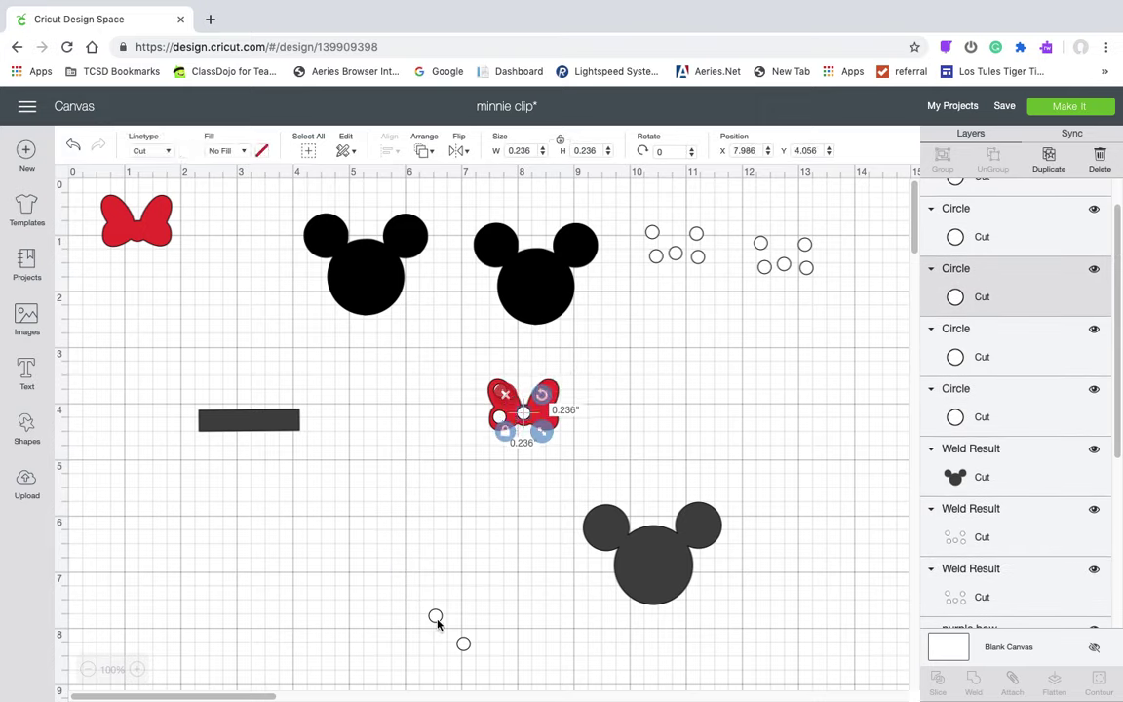
left_click_drag(437, 621, 549, 392)
left_click_drag(462, 645, 525, 416)
left_click(549, 467)
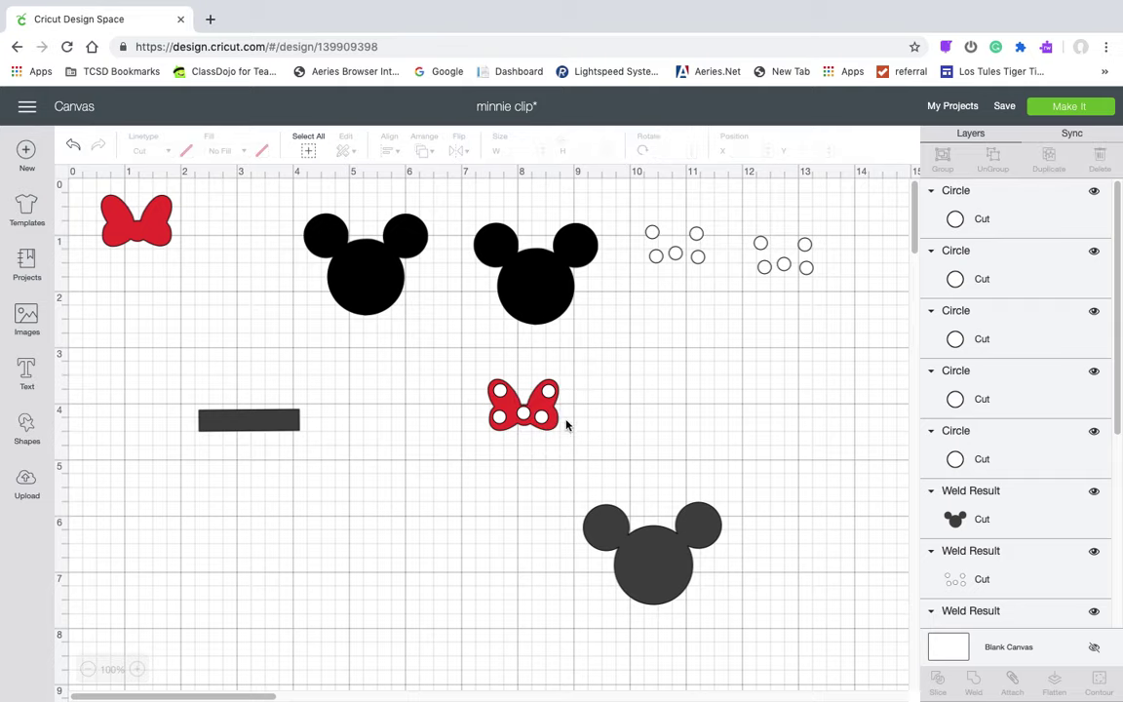
Move the bow aside, weld the five dots into one shape, and centre it on the bow at Y 3.5.
left_click(556, 419)
left_click_drag(555, 419, 775, 406)
left_click_drag(475, 369, 593, 430)
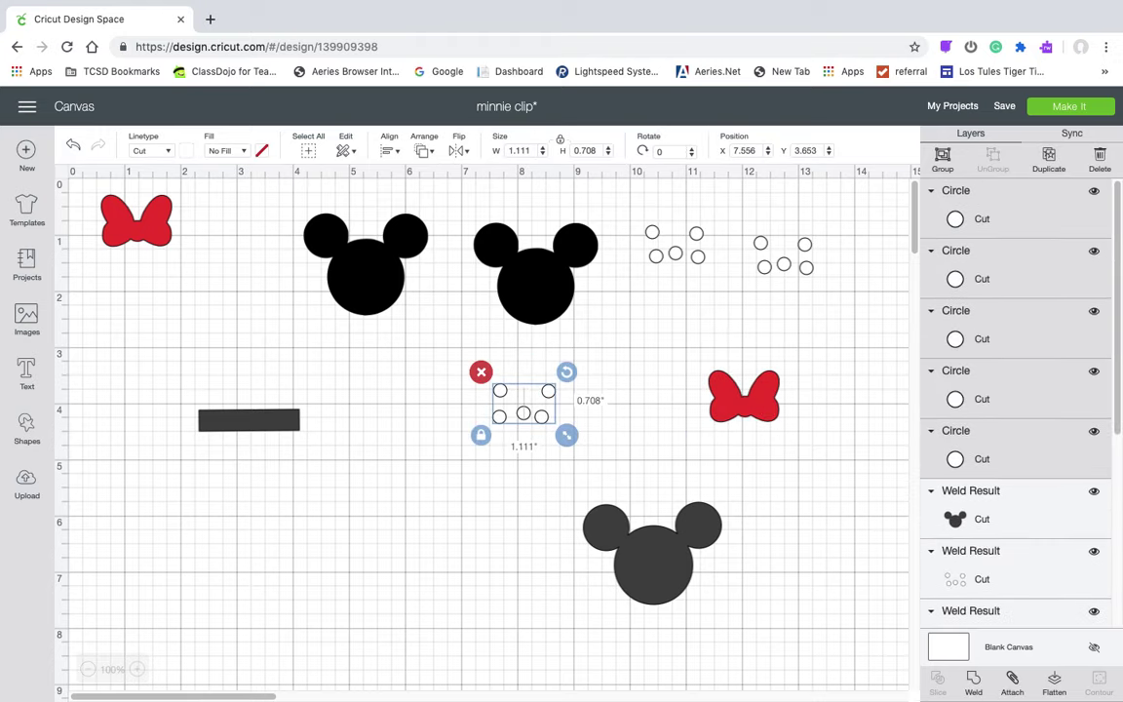
left_click(973, 682)
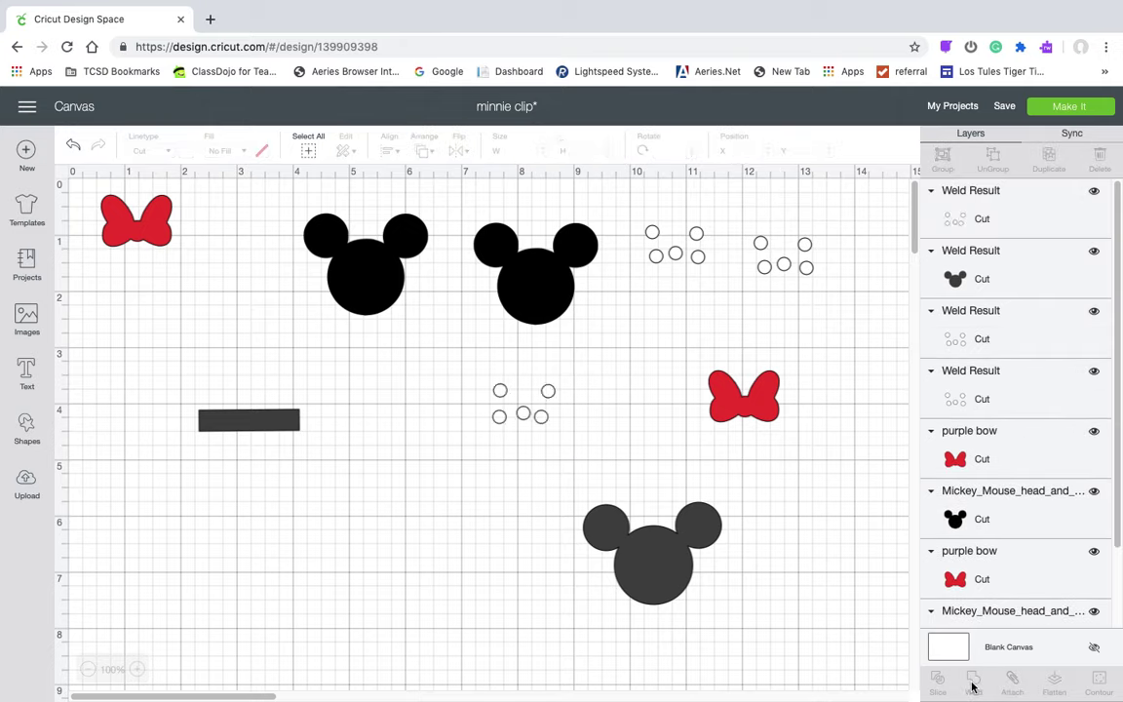
left_click_drag(548, 391, 751, 399)
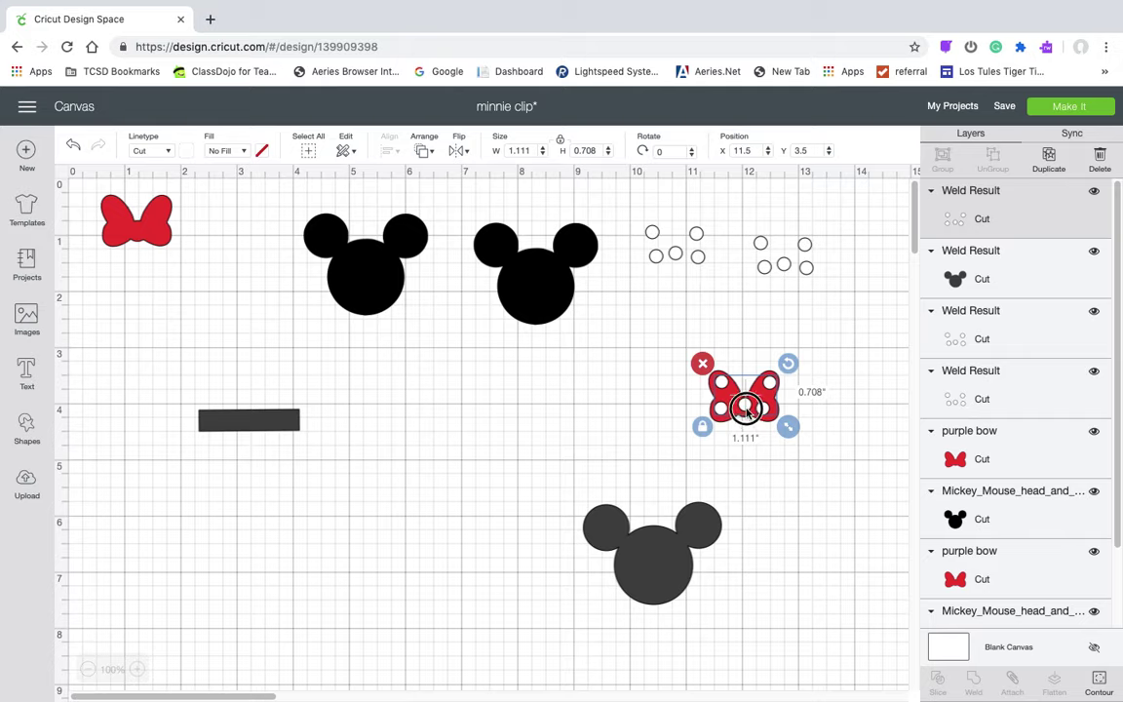
Lift the welded dots off the bow, move the left Mickey head down-left, then return the dots to the bow.
left_click_drag(751, 412, 546, 441)
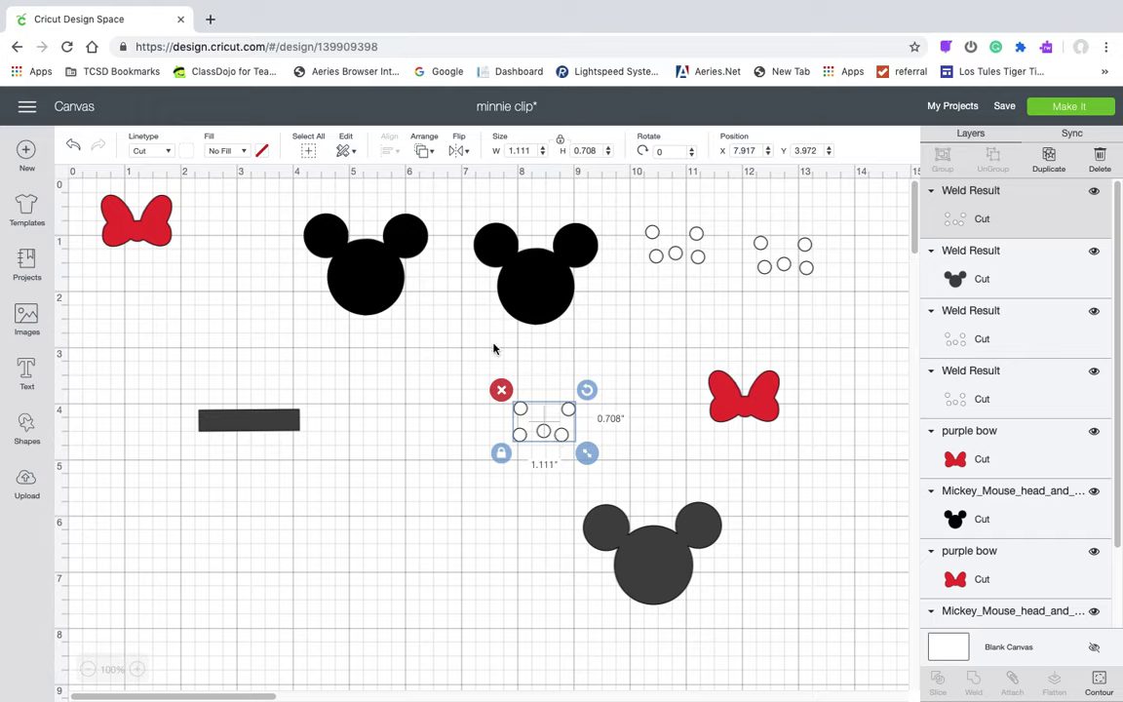
left_click_drag(550, 441, 553, 417)
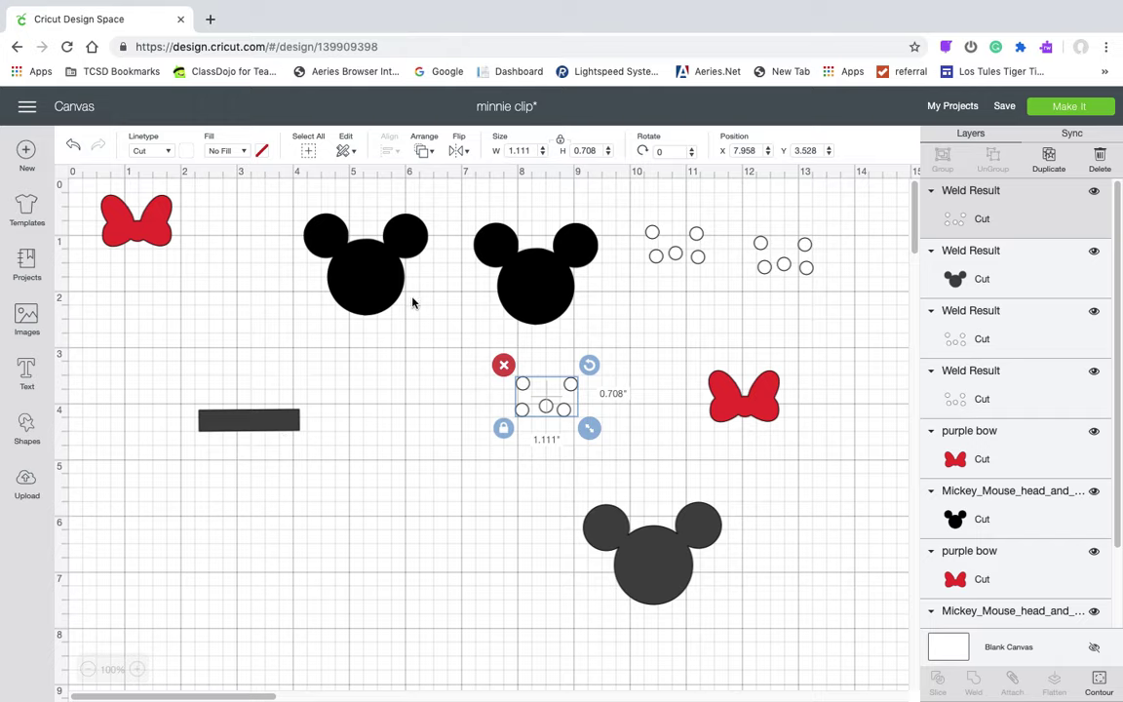
left_click_drag(355, 283, 311, 321)
left_click_drag(541, 406, 731, 413)
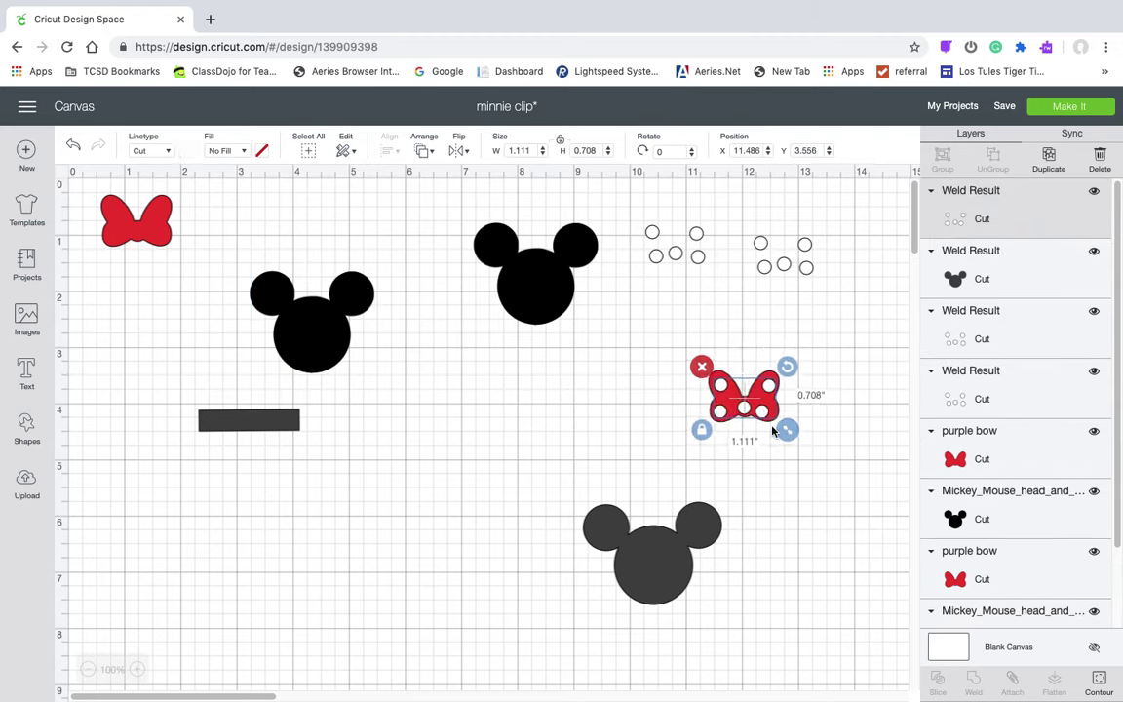
Group the red bow with its white polka dots, place it atop the left black Mickey head, and select both.
left_click(679, 400)
left_click_drag(700, 356, 800, 451)
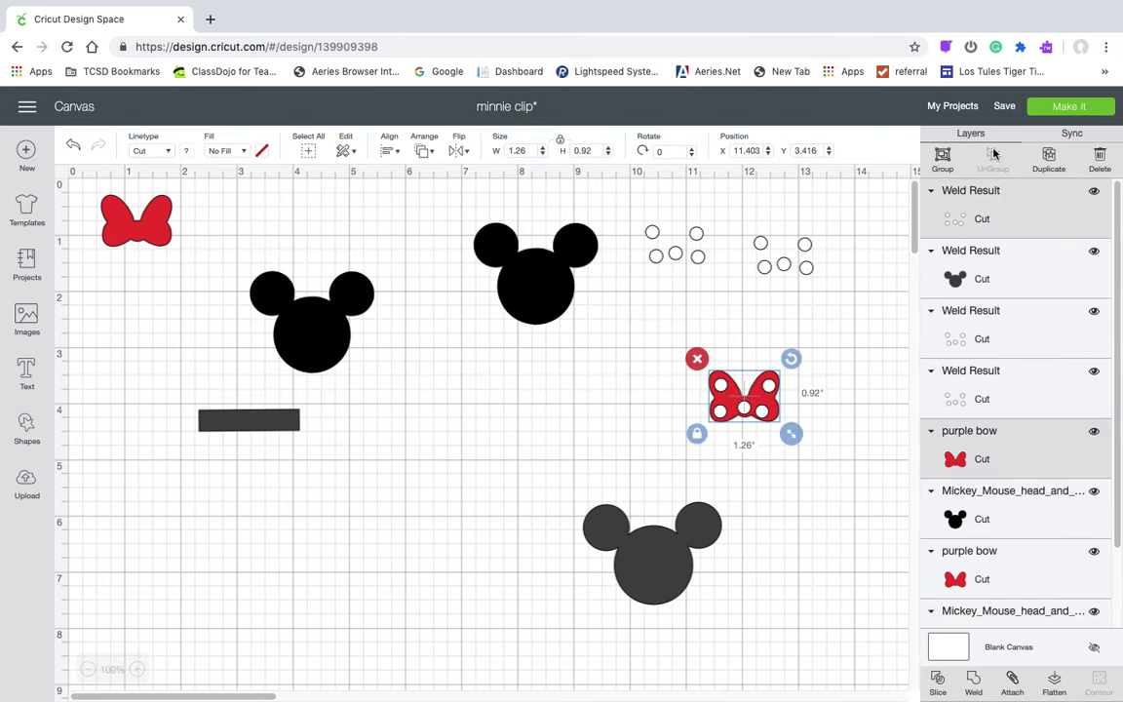
left_click(943, 156)
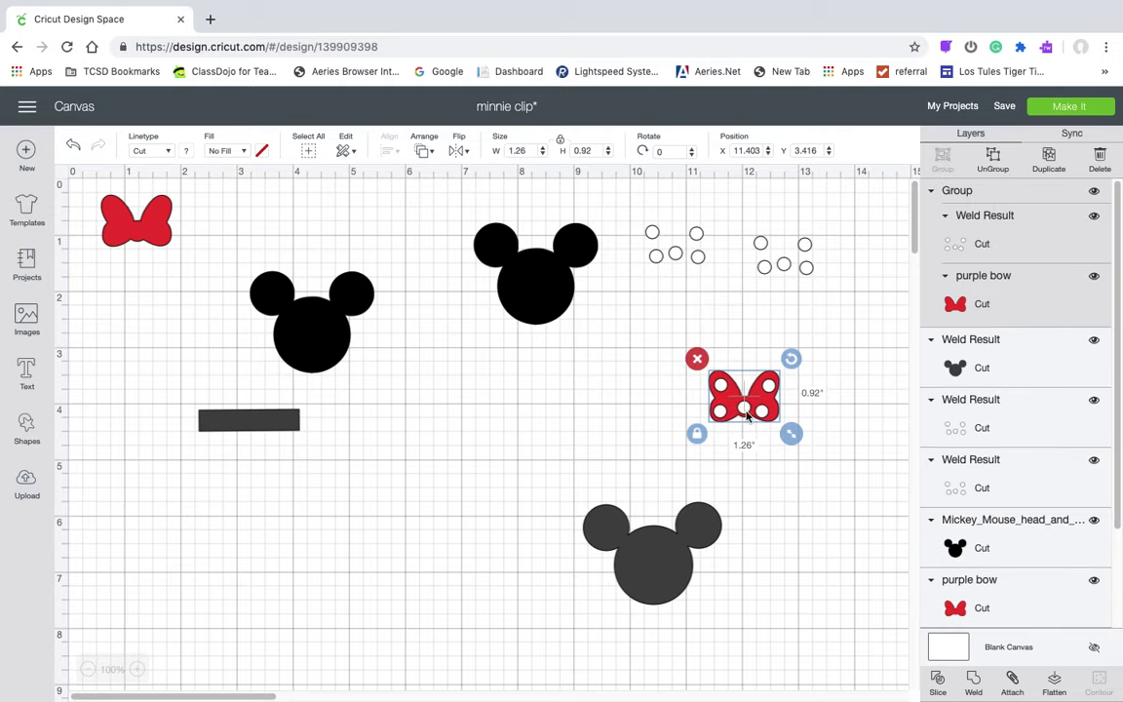
left_click_drag(748, 406, 312, 303)
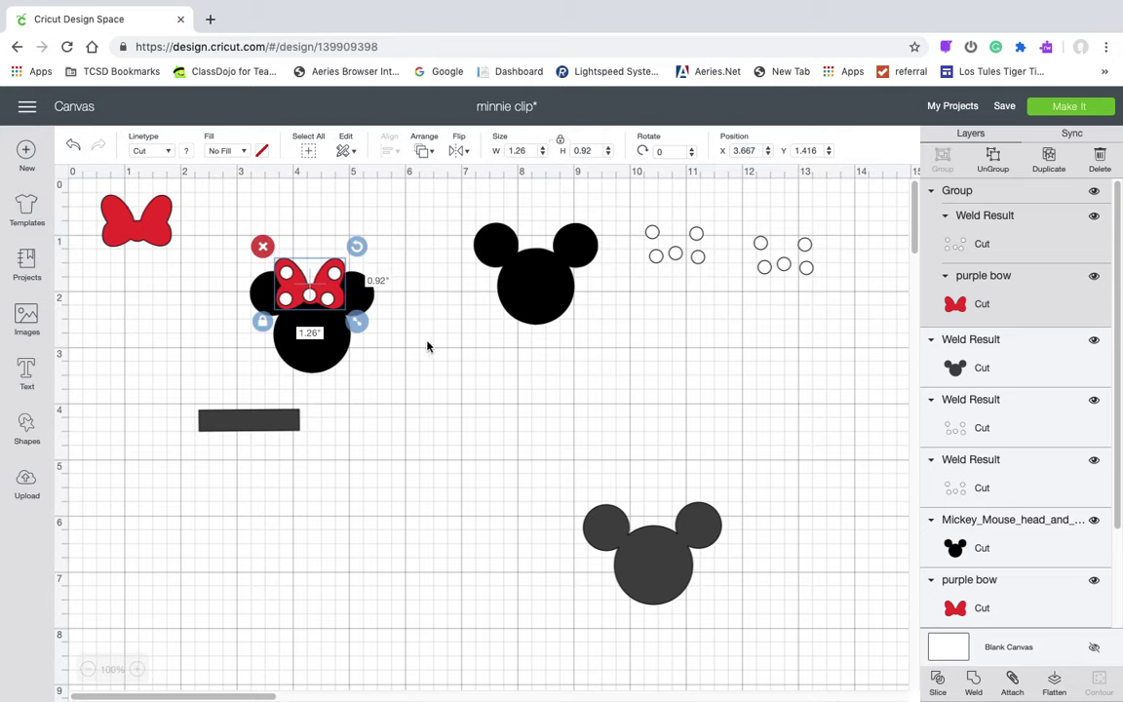
left_click_drag(237, 232, 374, 351)
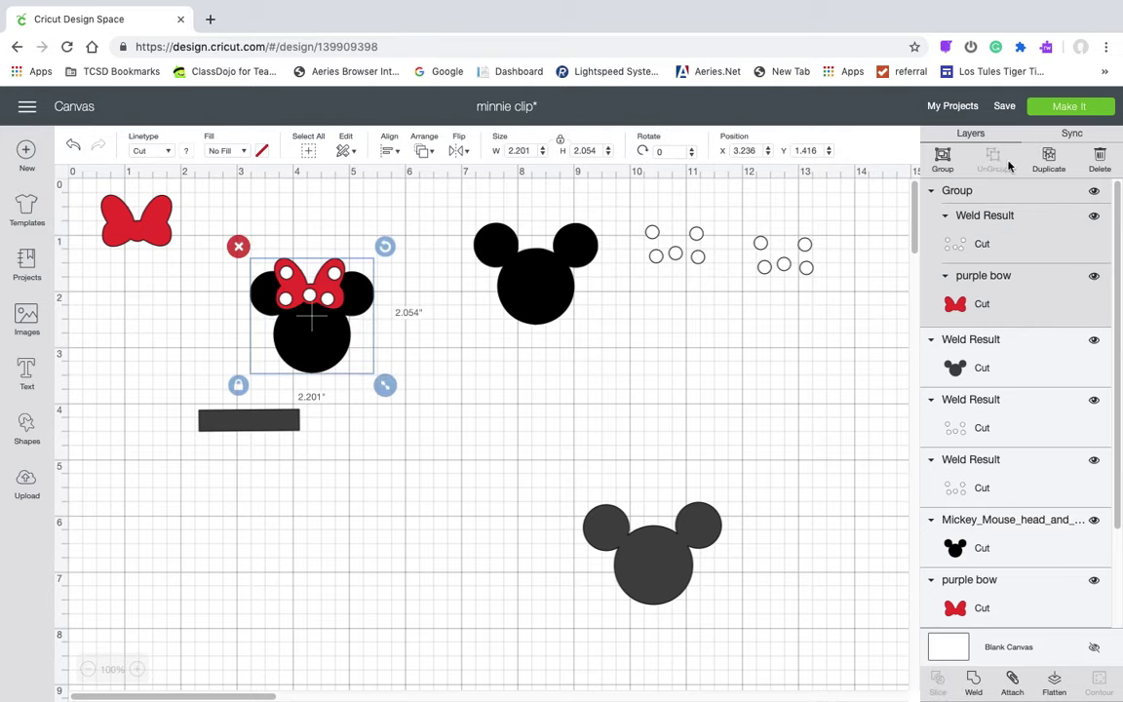
Group the dotted bow and black head into one Minnie head and move it onto the dark clip bar.
key("super+g")
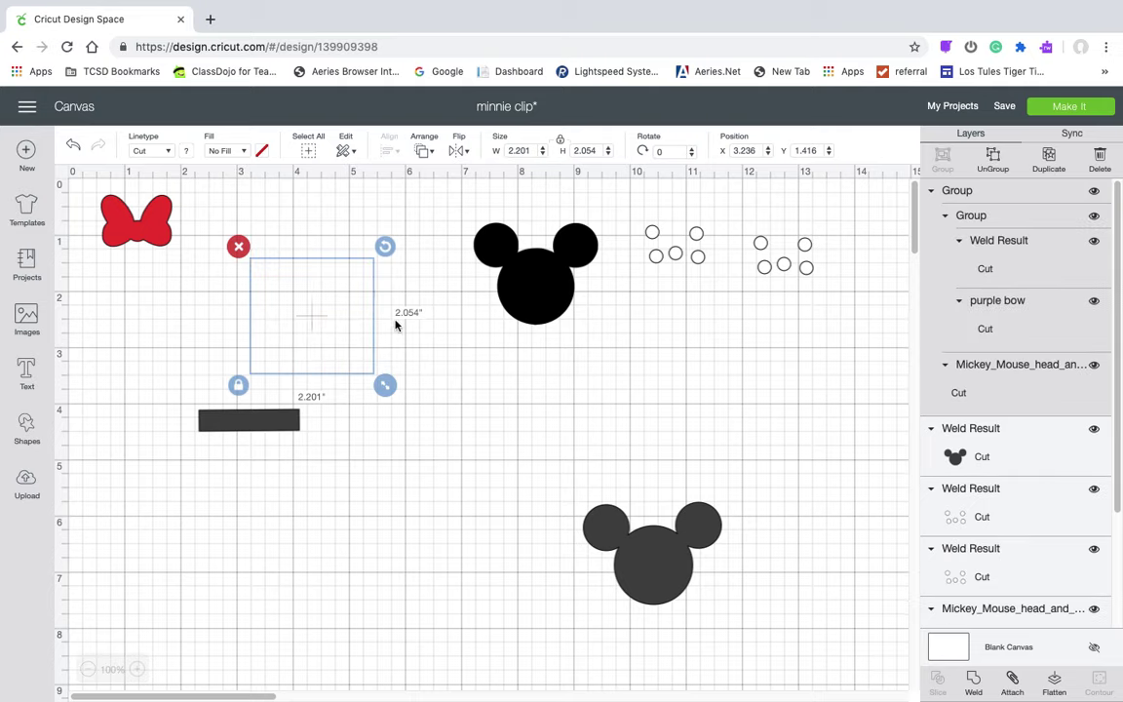
left_click_drag(312, 328, 243, 415)
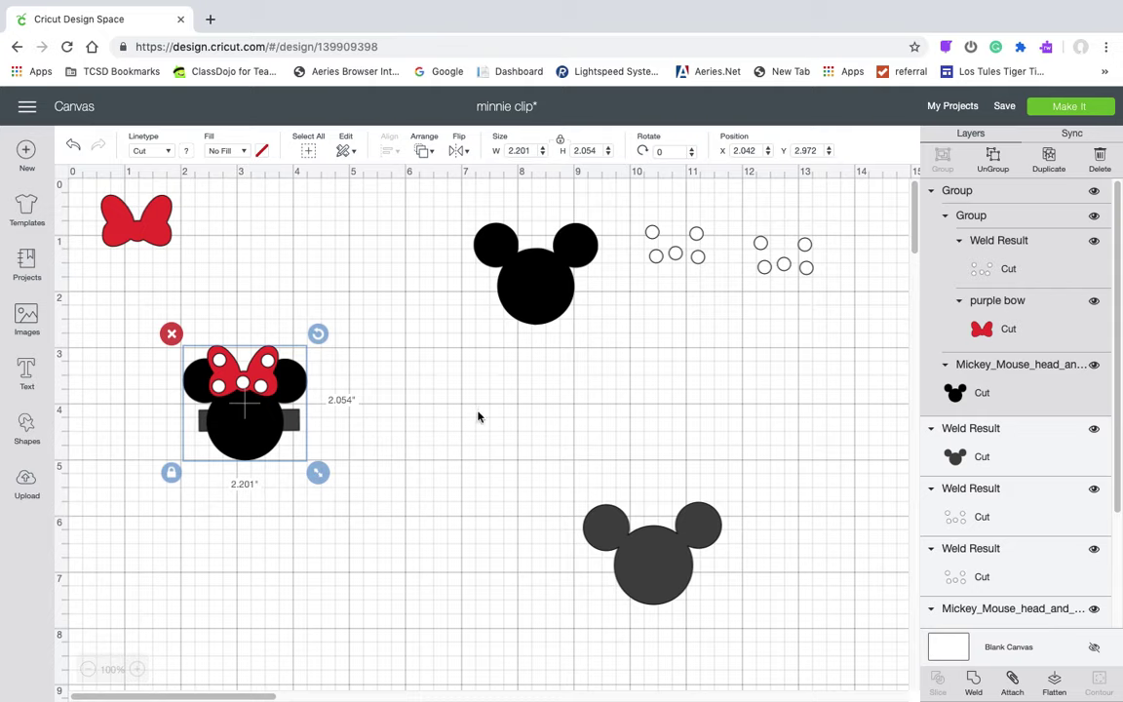
left_click(380, 403)
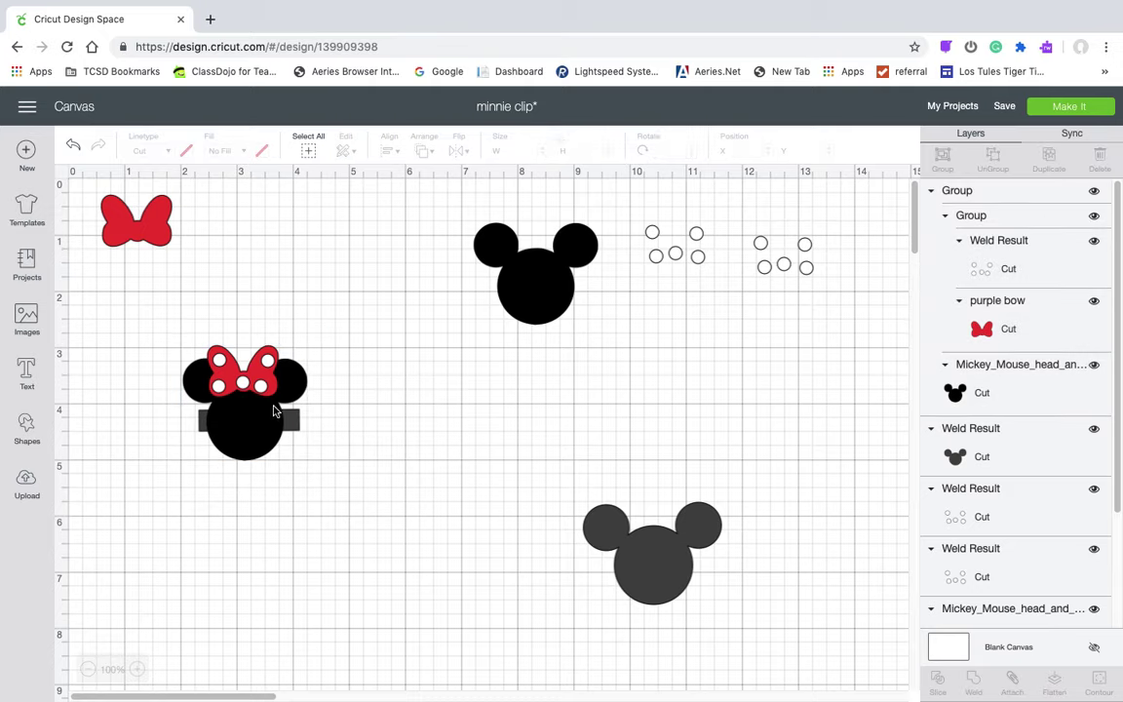